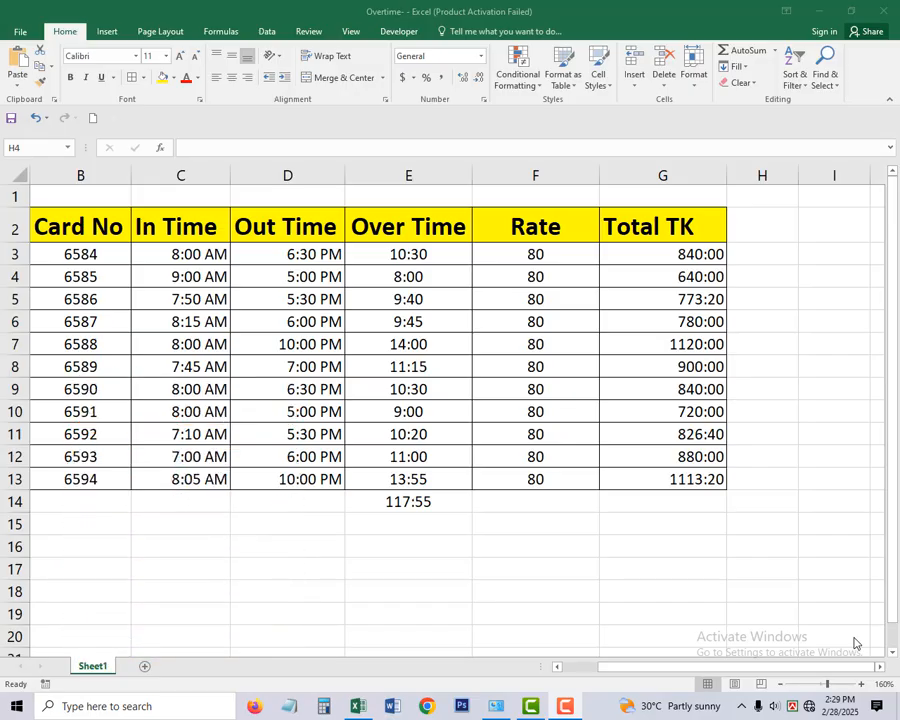
left_click(554, 254)
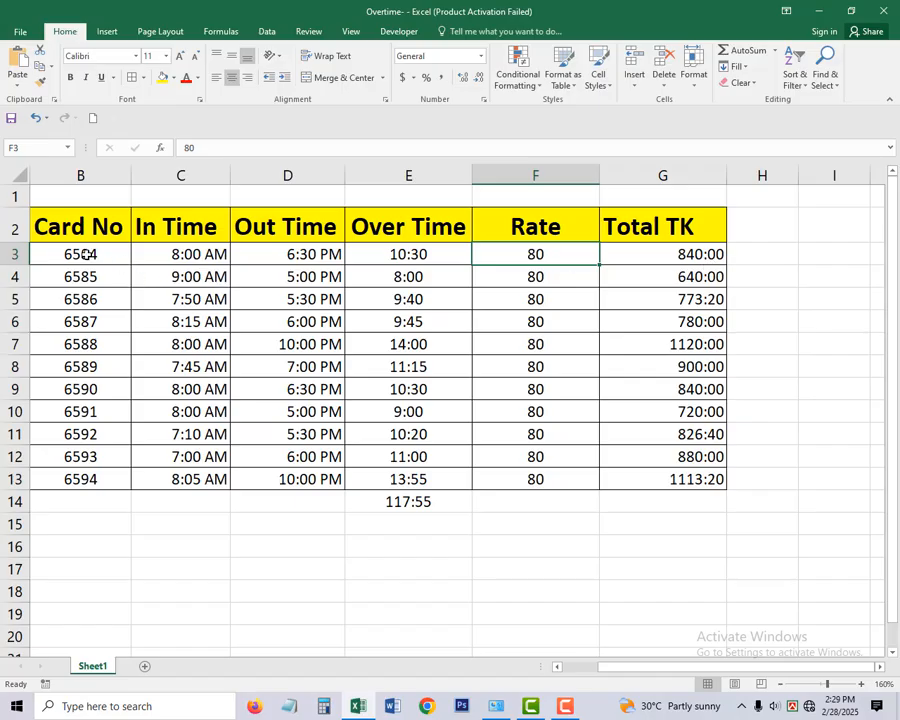
left_click_drag(83, 254, 80, 299)
left_click(186, 255)
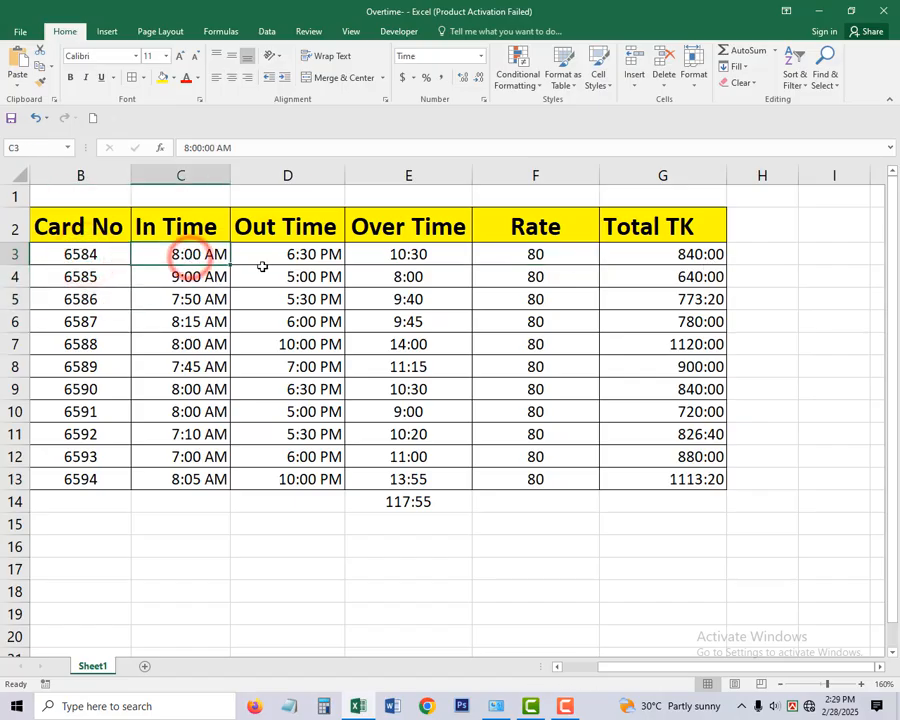
left_click(305, 256)
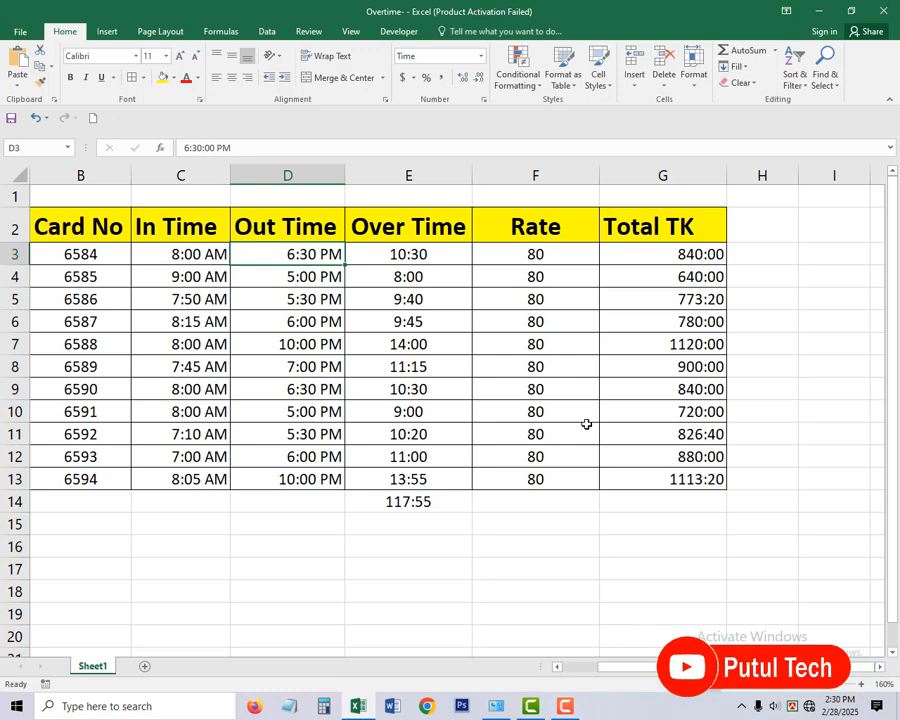
Step: Create a copy of Sheet1 in the same workbook, placed before the original, and stay on the copy
right_click(101, 676)
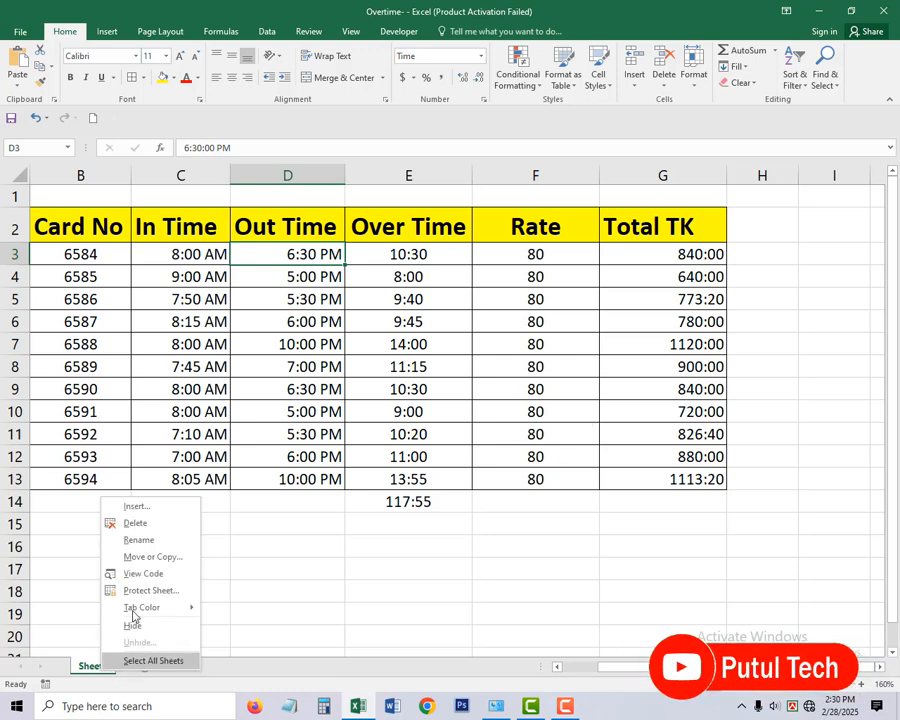
left_click(165, 558)
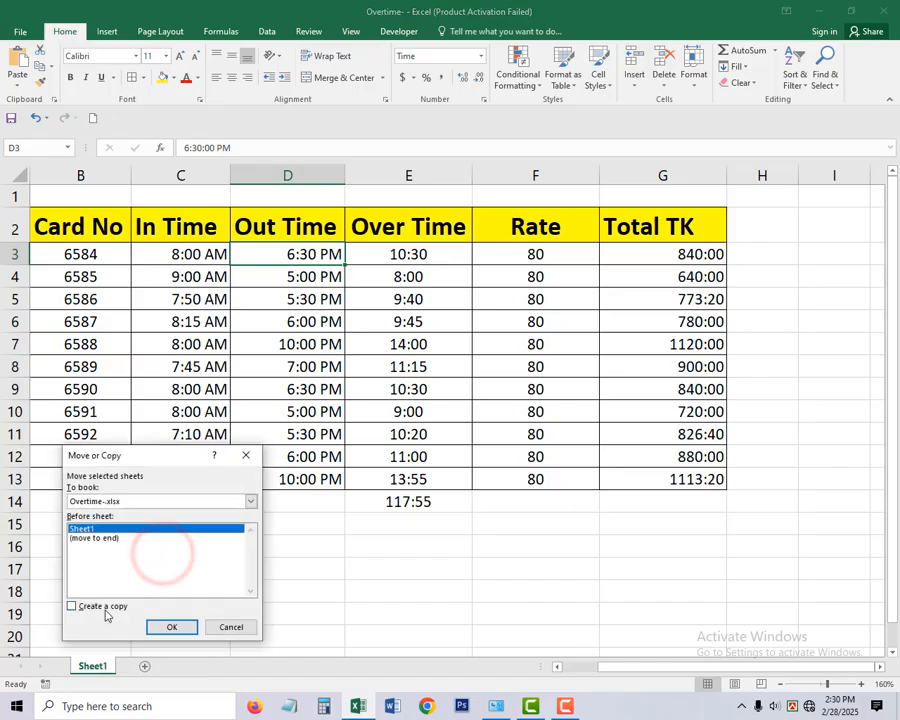
left_click(72, 606)
left_click(174, 627)
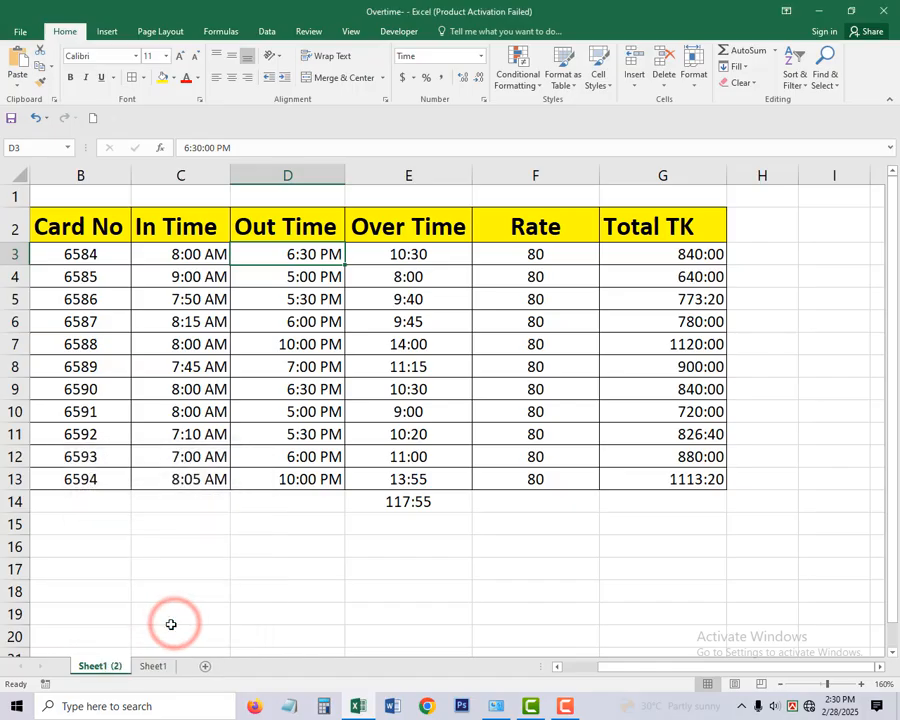
left_click(154, 666)
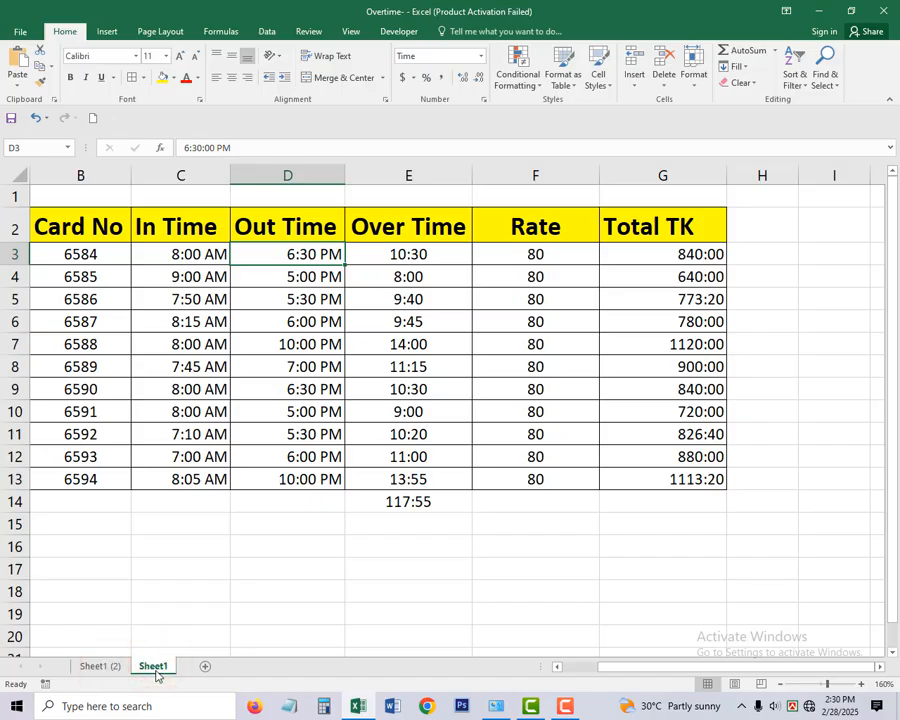
left_click(113, 667)
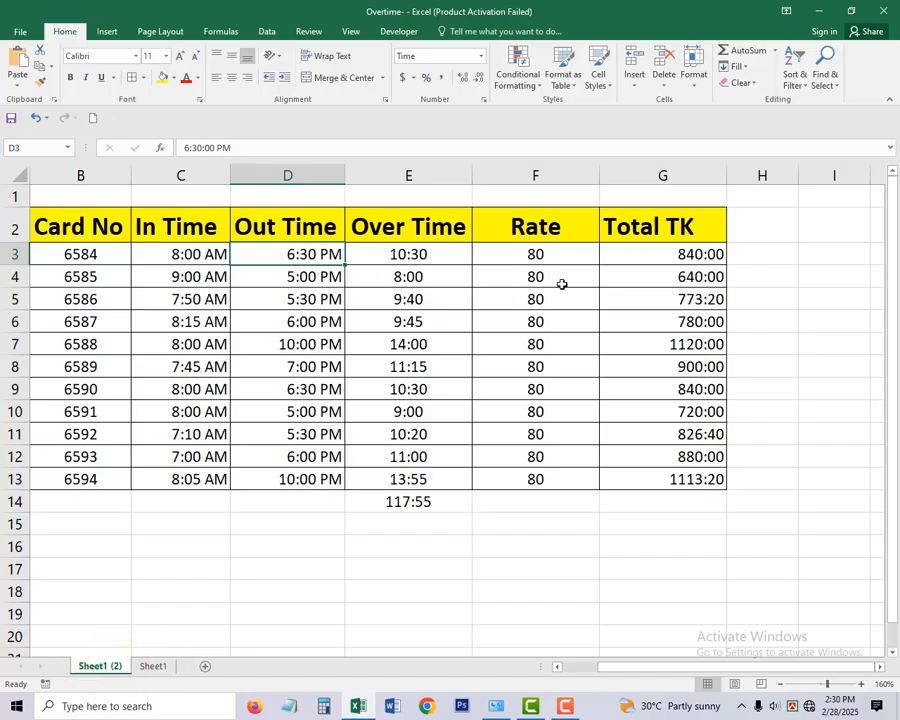
Step: Clear the Over Time, Rate and Total TK values in cells E3:G13 of the copied sheet
left_click_drag(554, 256, 710, 480)
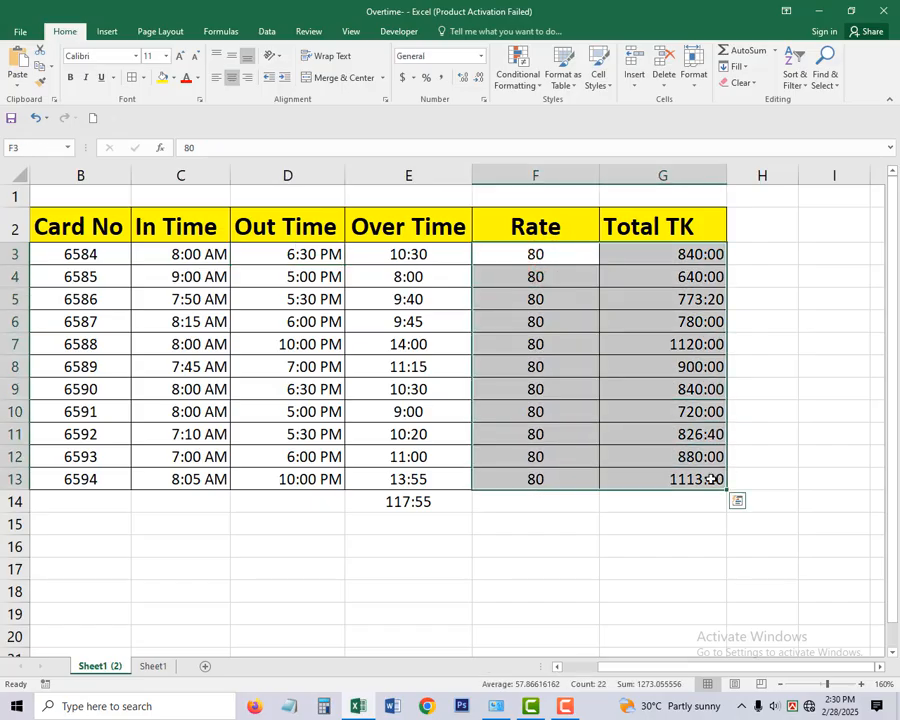
key("Delete")
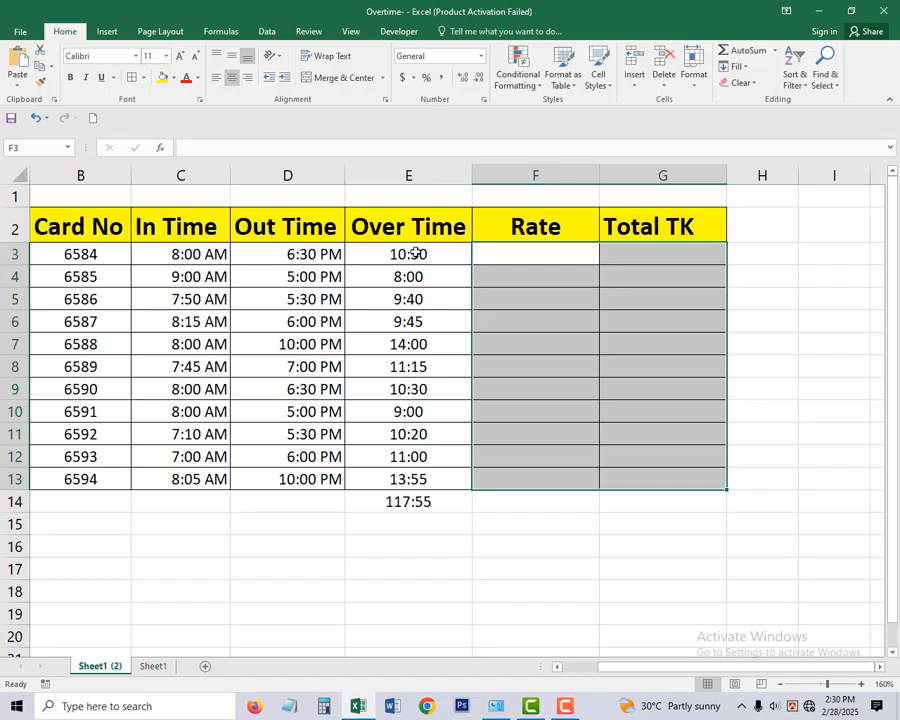
left_click_drag(415, 254, 436, 472)
key("Delete")
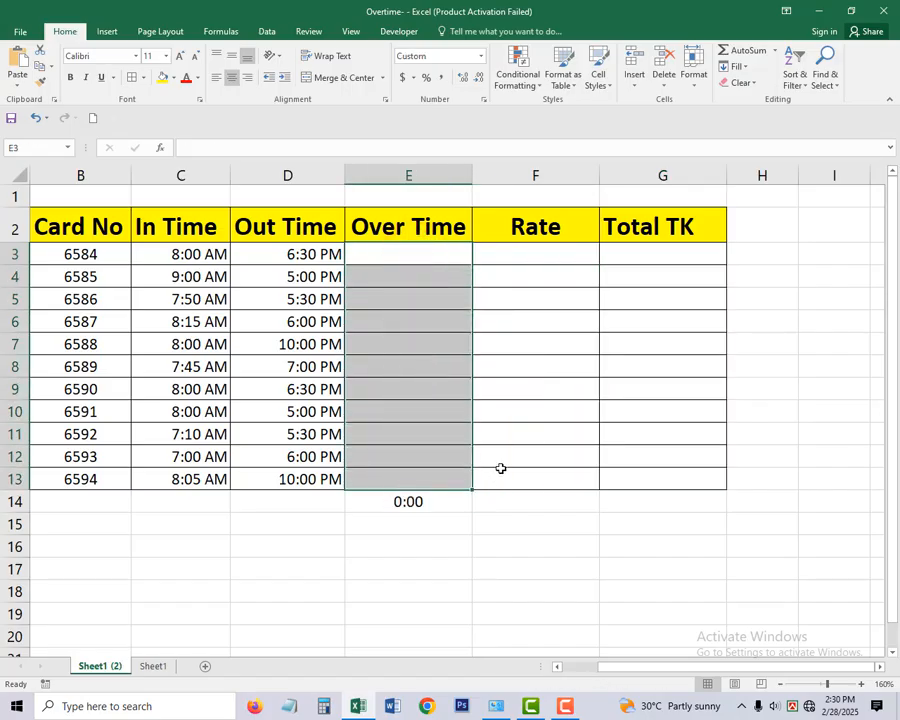
left_click(524, 294)
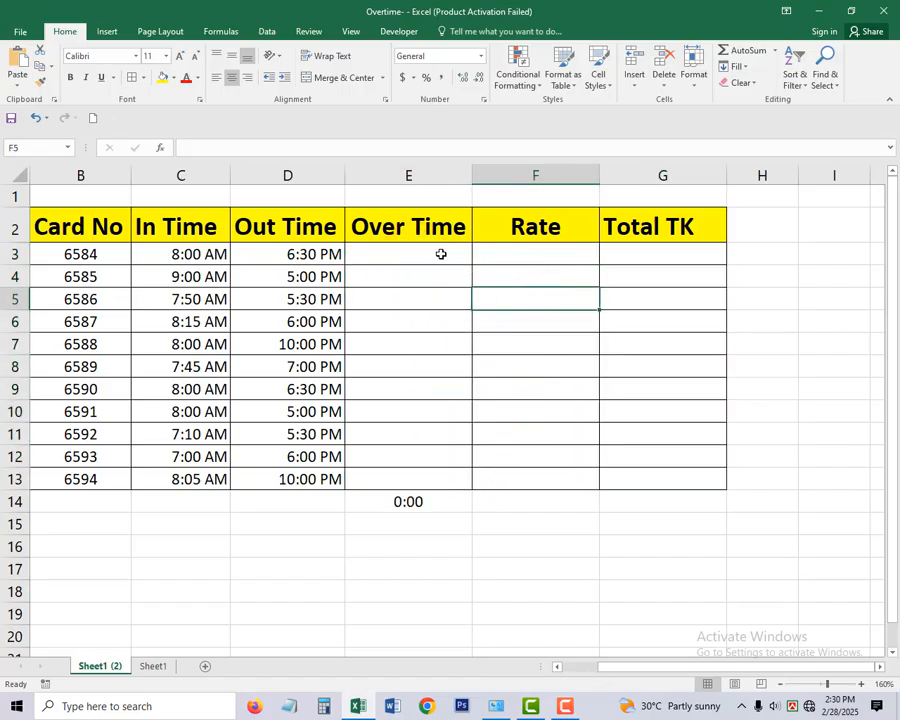
Step: Delete the entire Over Time, Rate and Total TK columns, E to G, from the copied sheet
left_click_drag(414, 175, 696, 179)
right_click(699, 172)
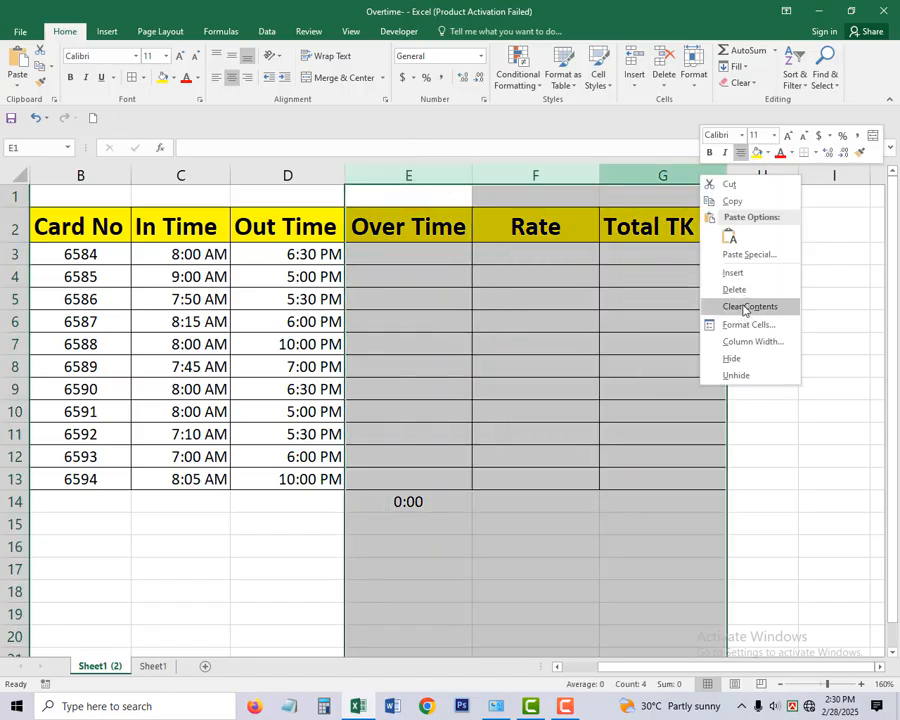
left_click(736, 289)
left_click(588, 318)
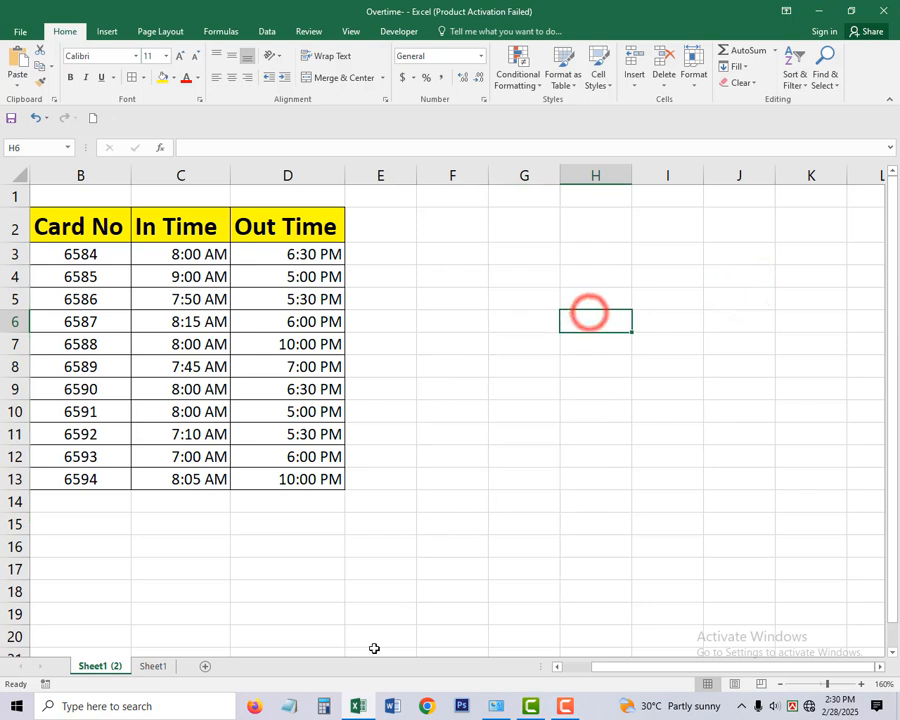
Step: Copy the Over Time, Rate and Total TK headers from Sheet1 into the copied sheet, starting at cell E2
left_click(153, 666)
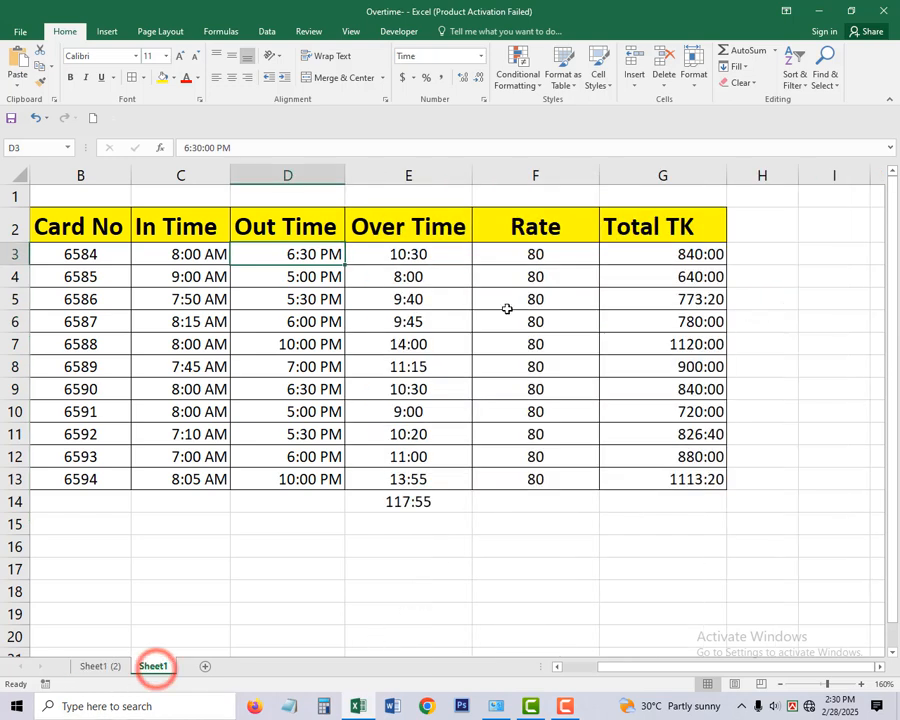
left_click_drag(414, 226, 650, 228)
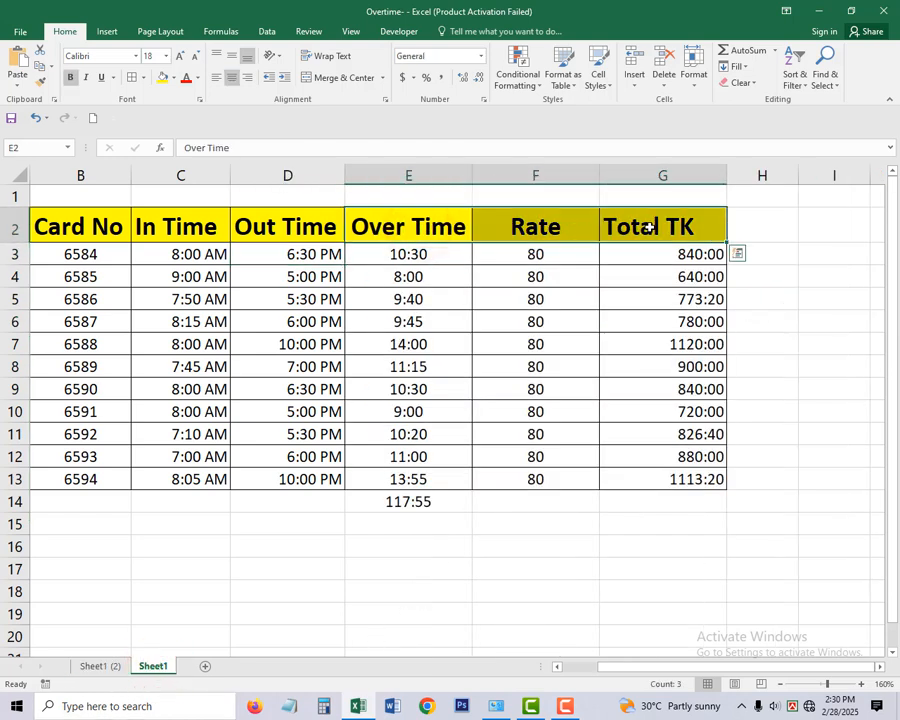
key("ctrl+c")
left_click(96, 664)
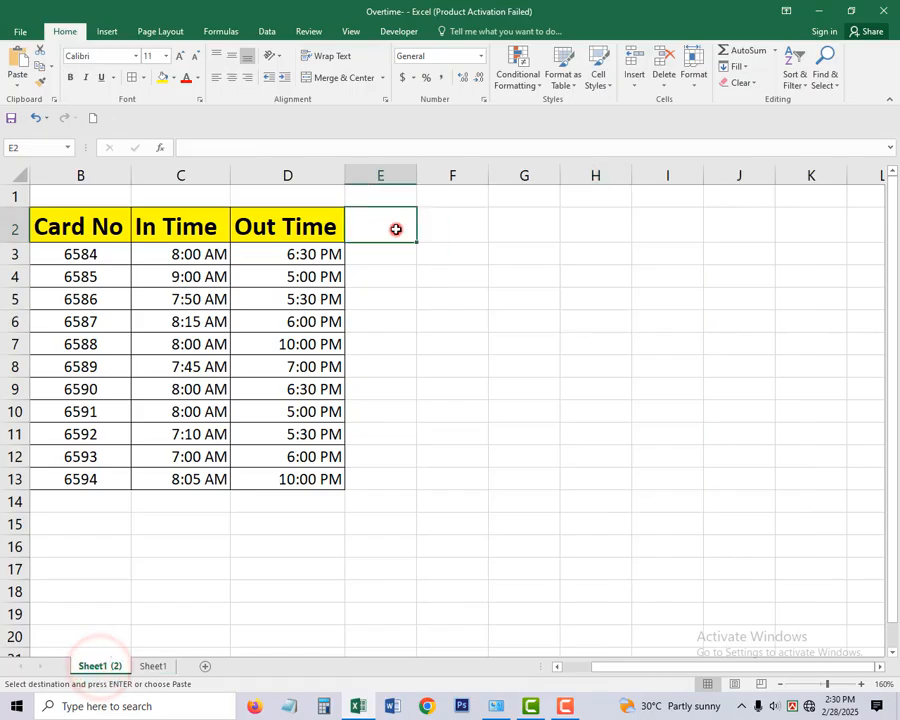
left_click(394, 227)
key("ctrl+v")
Step: Autofit the widths of columns E to G to their headers
left_click_drag(398, 175, 530, 171)
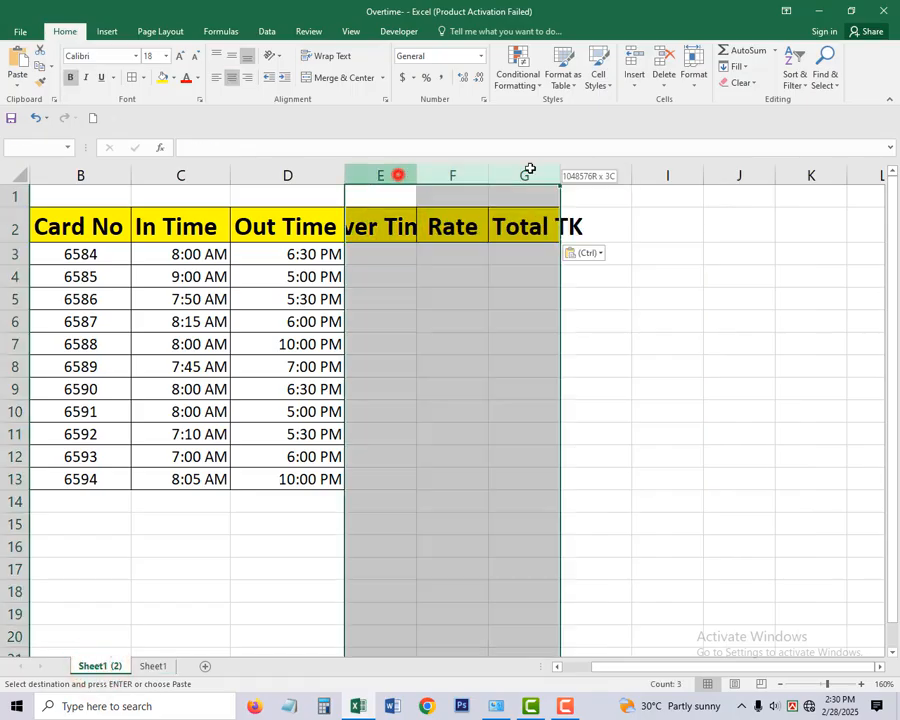
double_click(559, 173)
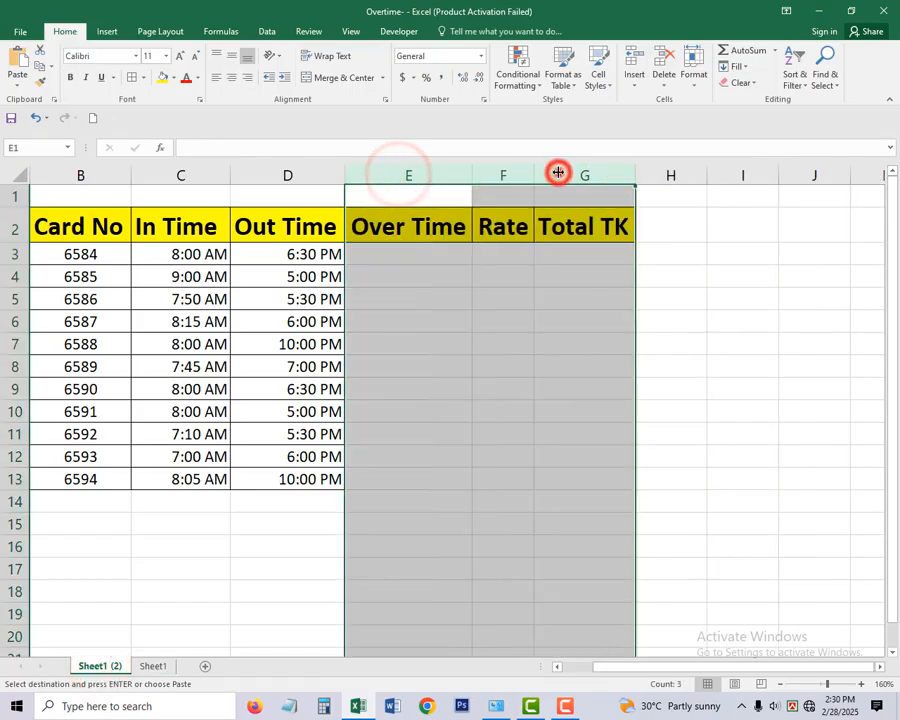
left_click(722, 353)
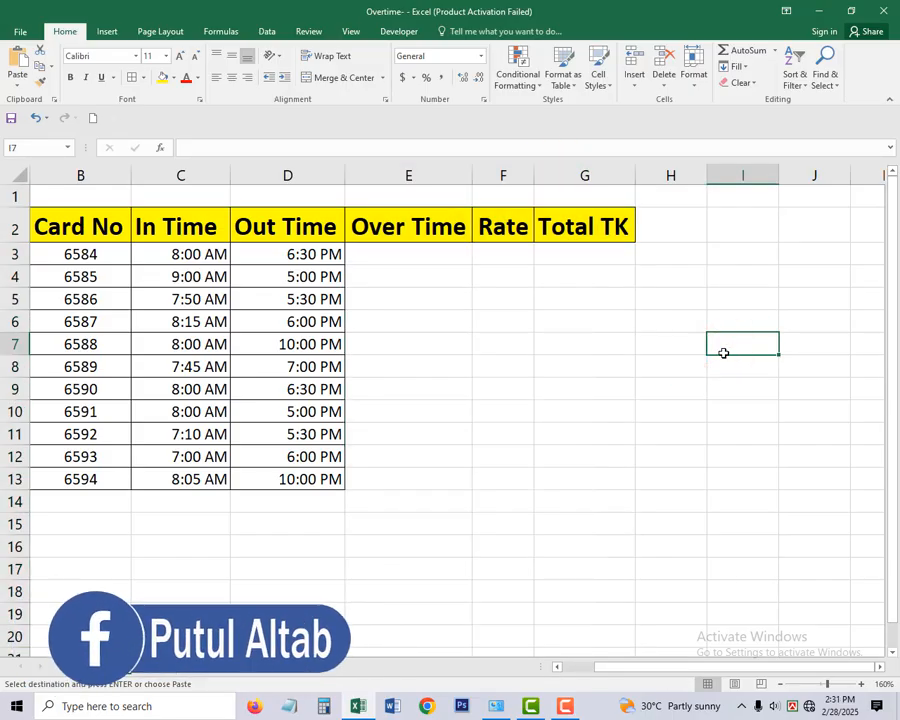
Step: Calculate the Over Time as Out Time minus In Time with =D3-C3 in E3, and fill the formula down to E13
left_click(453, 401)
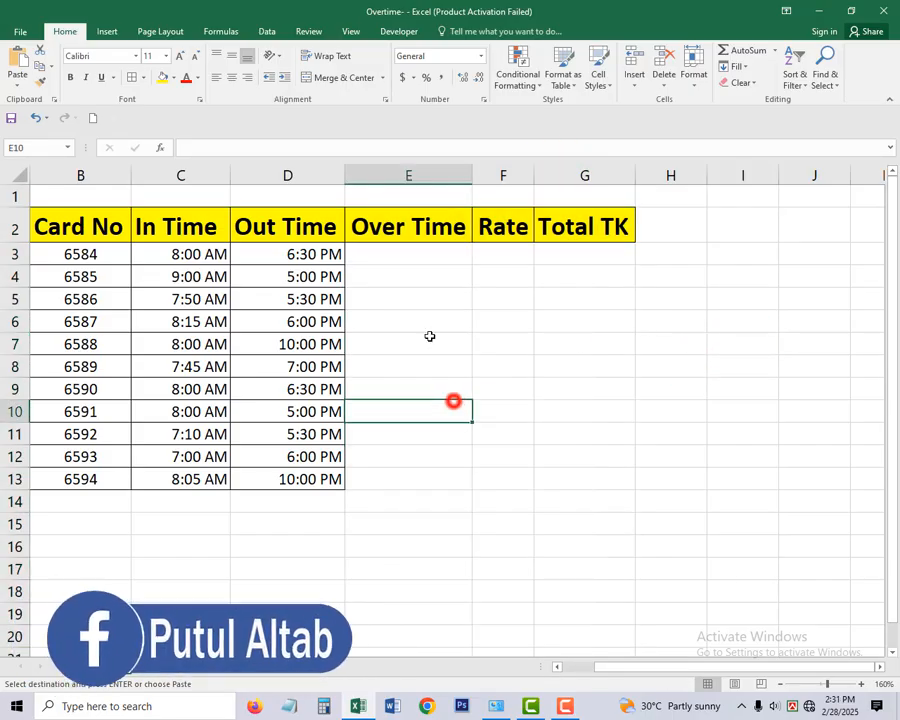
left_click_drag(398, 251, 427, 478)
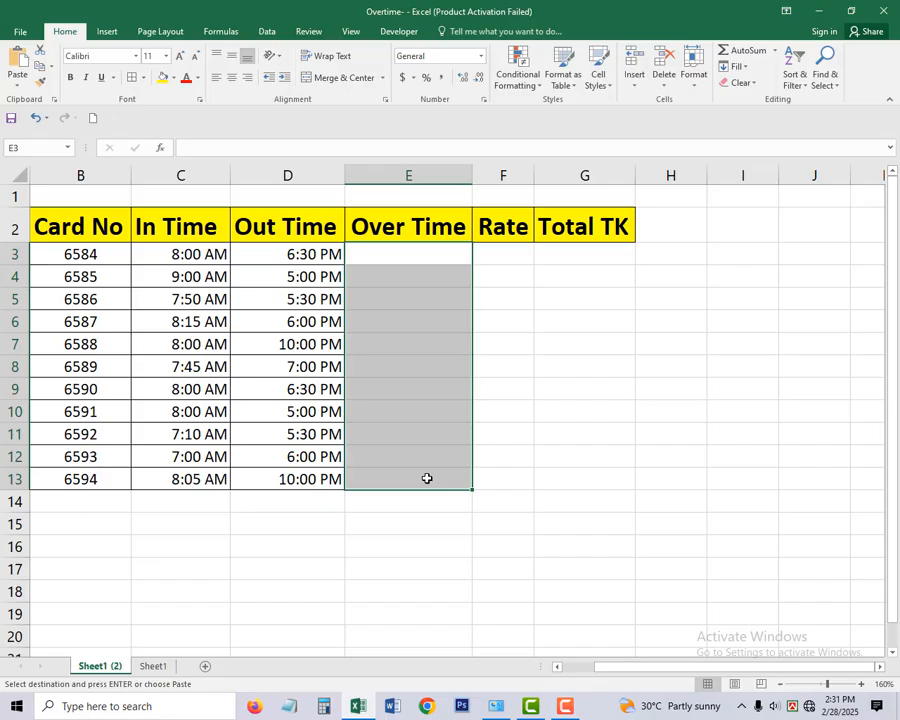
left_click(408, 254)
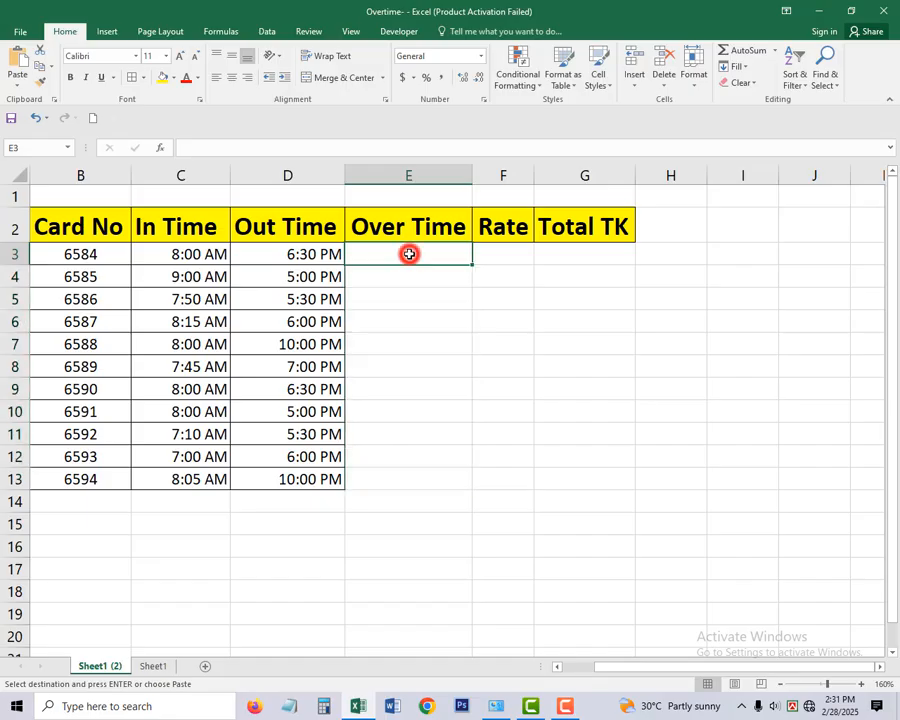
type("=")
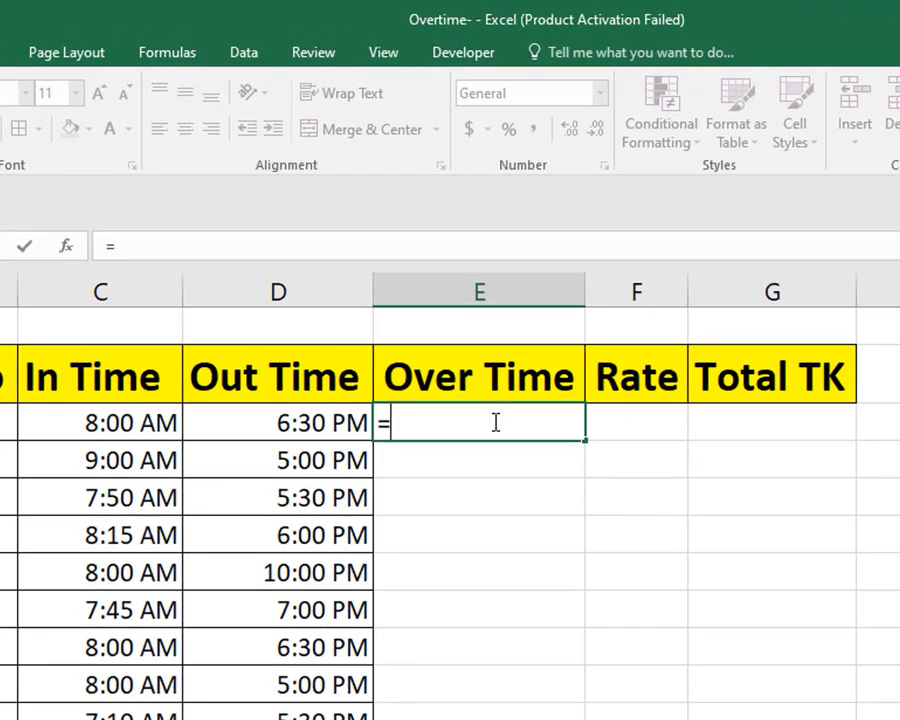
left_click(312, 425)
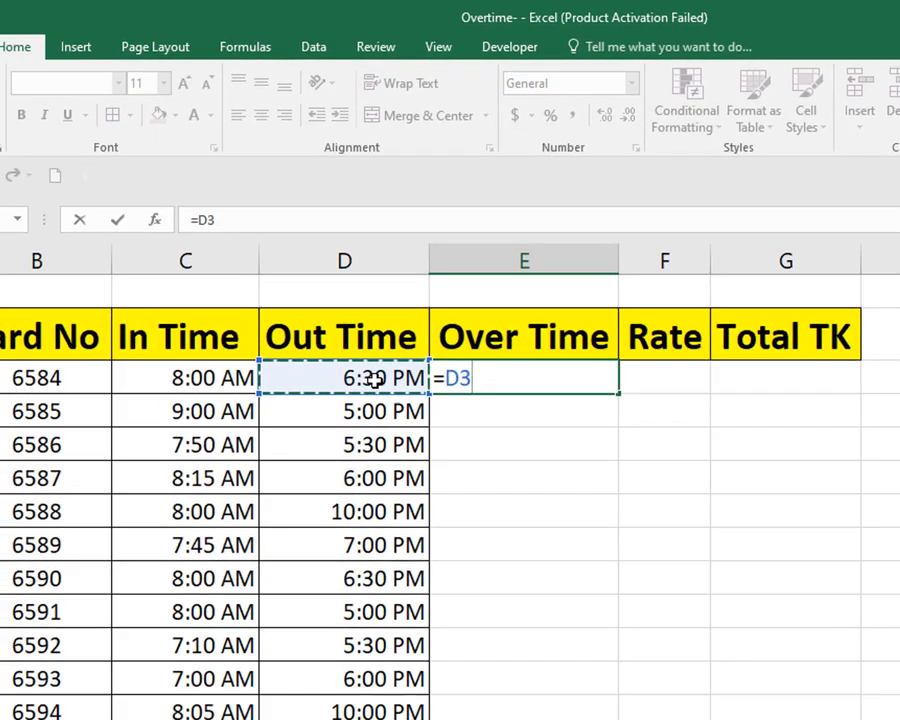
type("-")
left_click(190, 384)
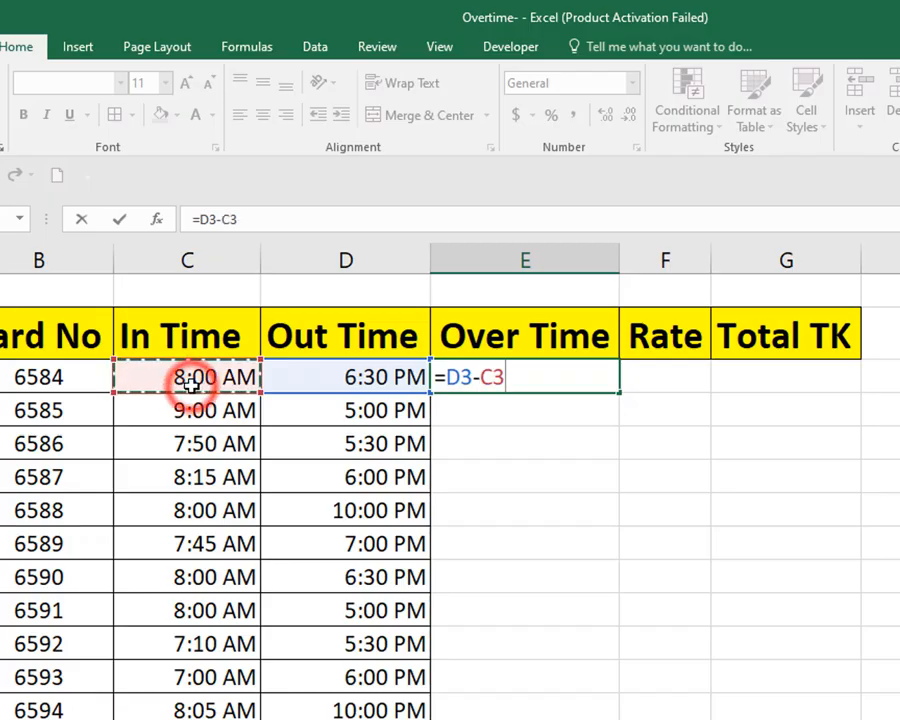
key("Return")
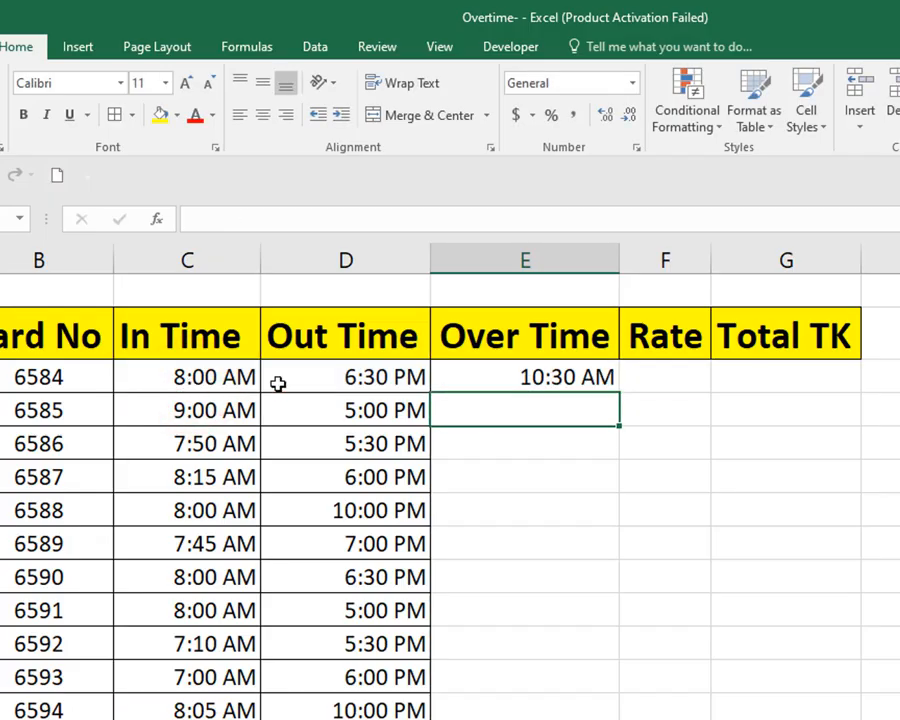
left_click(551, 376)
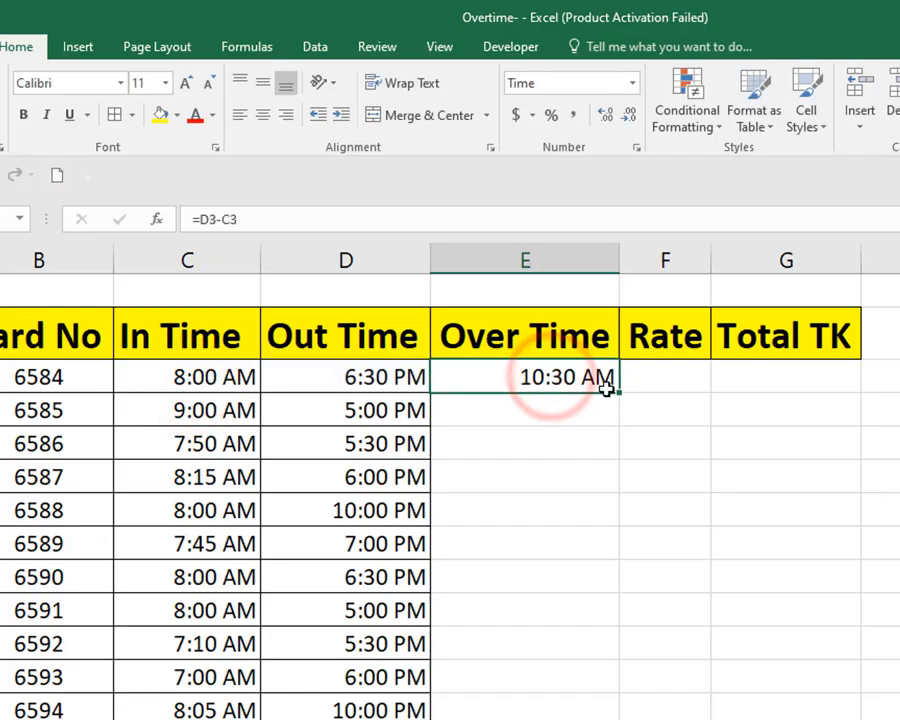
left_click_drag(619, 392, 629, 713)
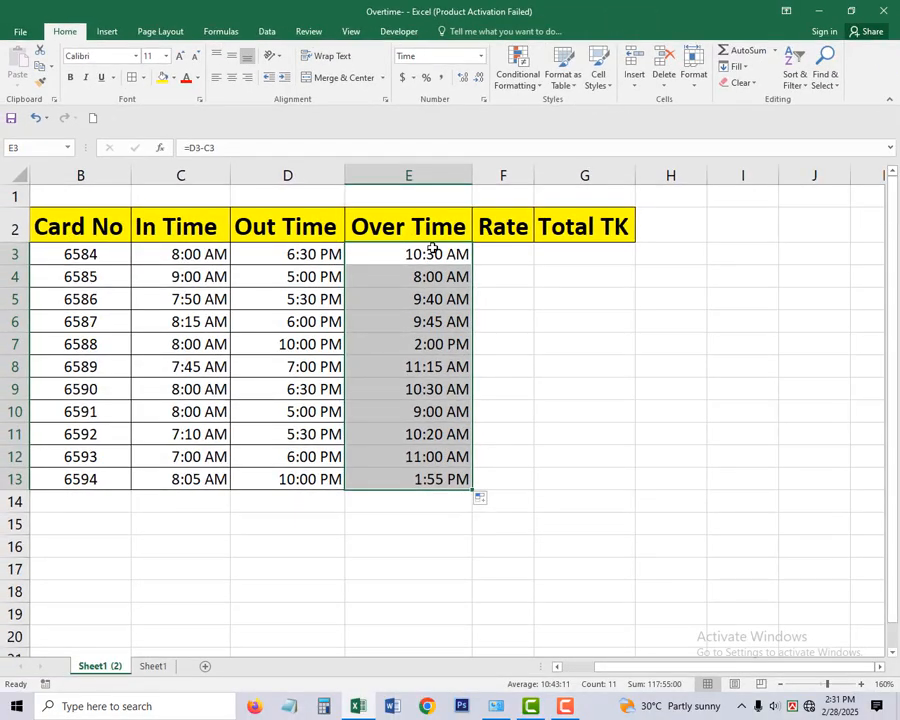
Step: Format the Over Time values in E3:E13 with the custom number format h:mm
left_click_drag(432, 249, 428, 475)
left_click(414, 170)
left_click(428, 255)
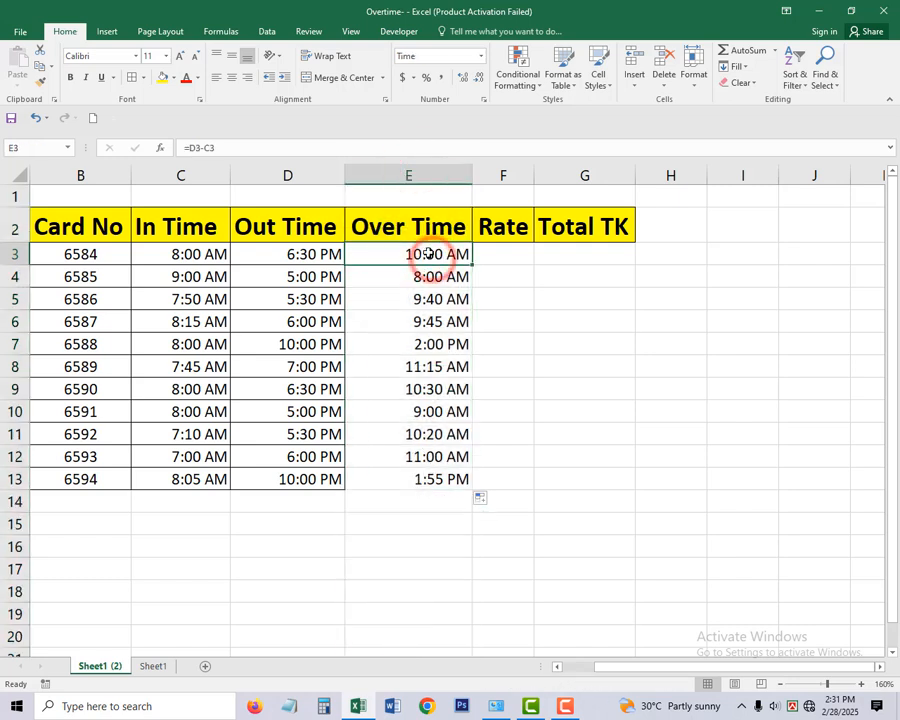
left_click_drag(428, 254, 448, 478)
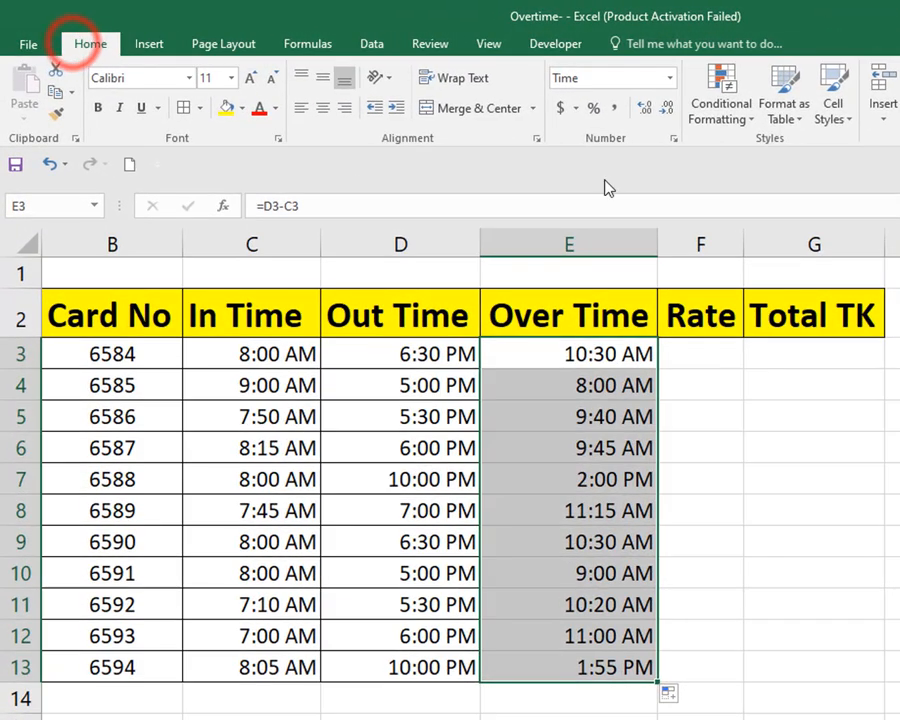
left_click(538, 142)
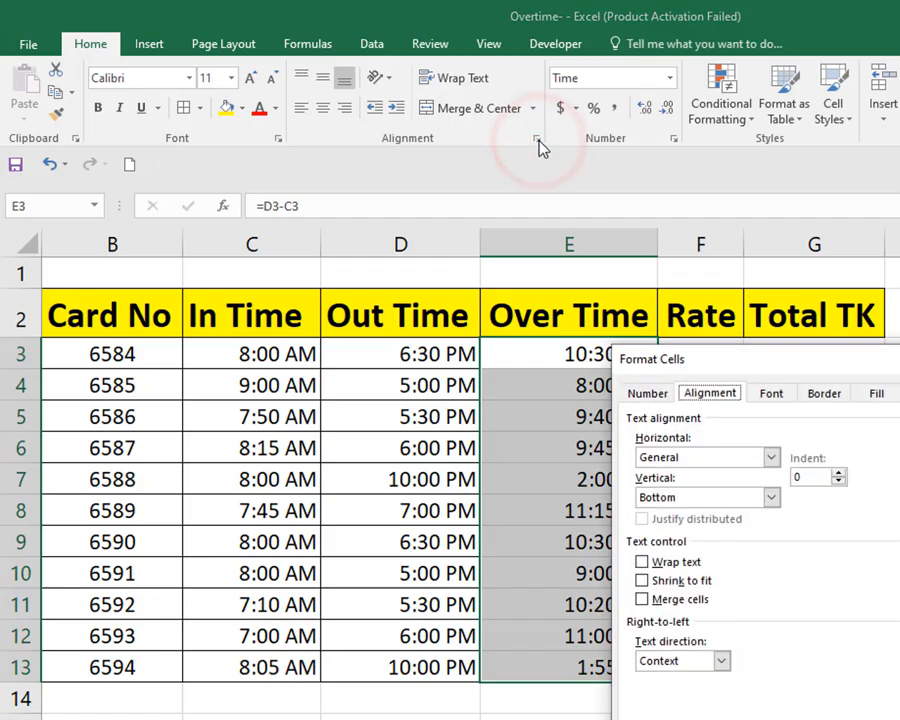
left_click_drag(870, 354, 899, 387)
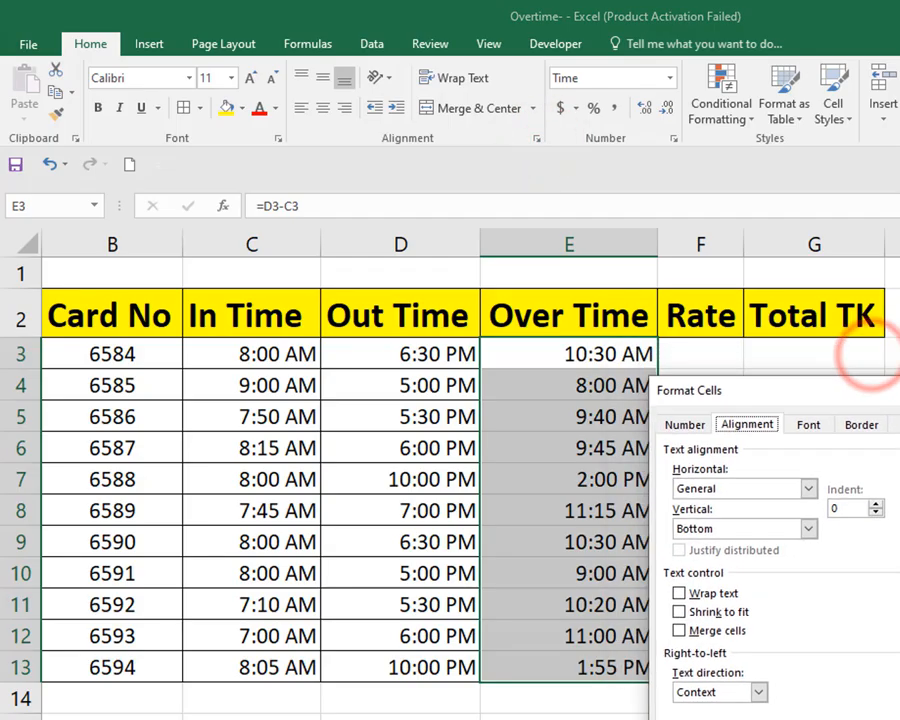
left_click(685, 424)
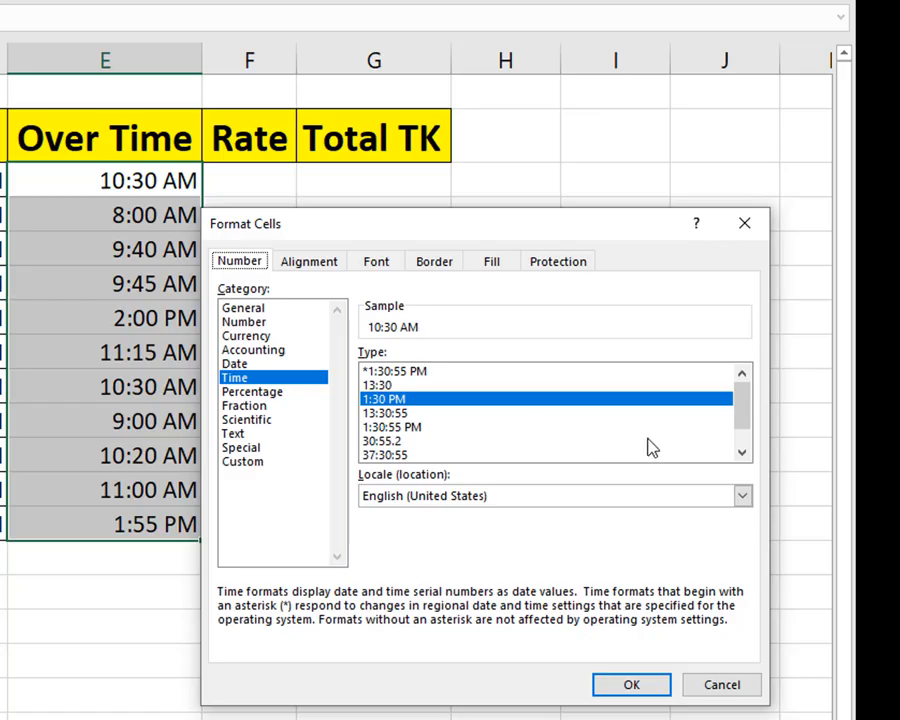
left_click(250, 465)
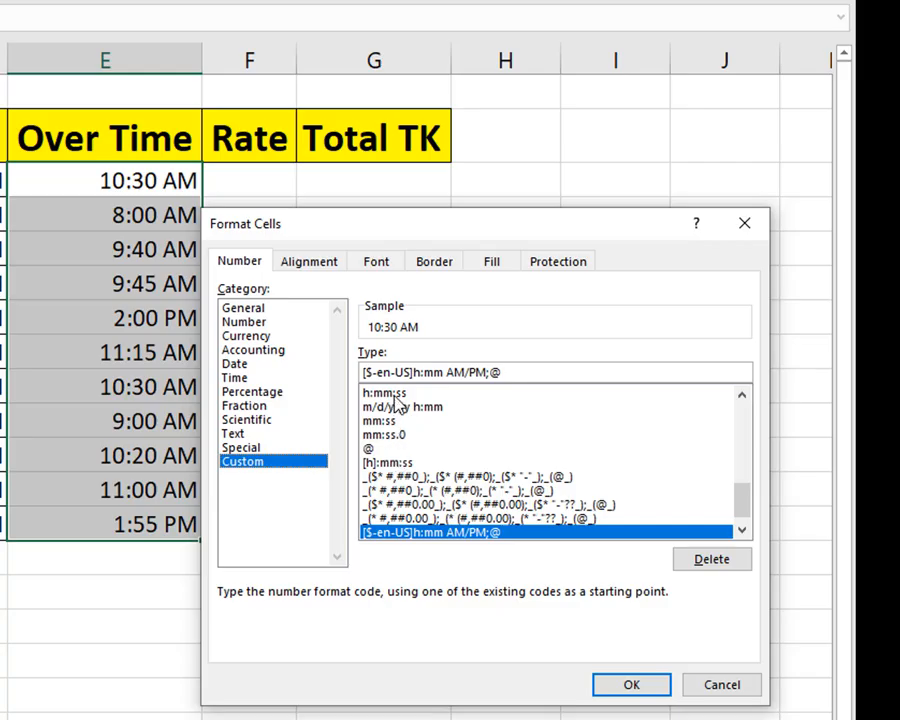
left_click(394, 393)
left_click(412, 369)
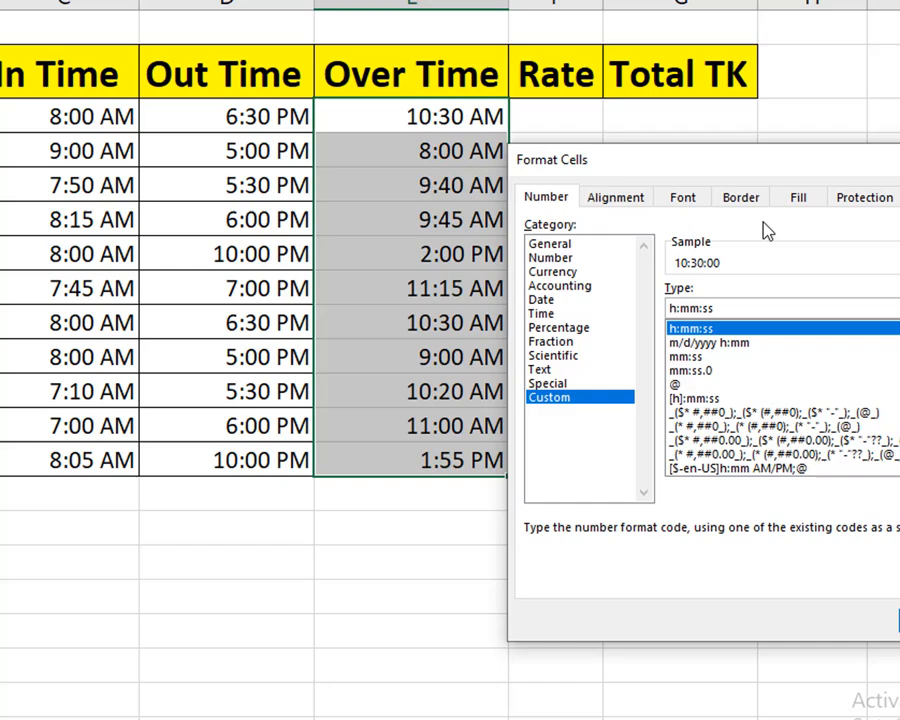
key("BackSpace")
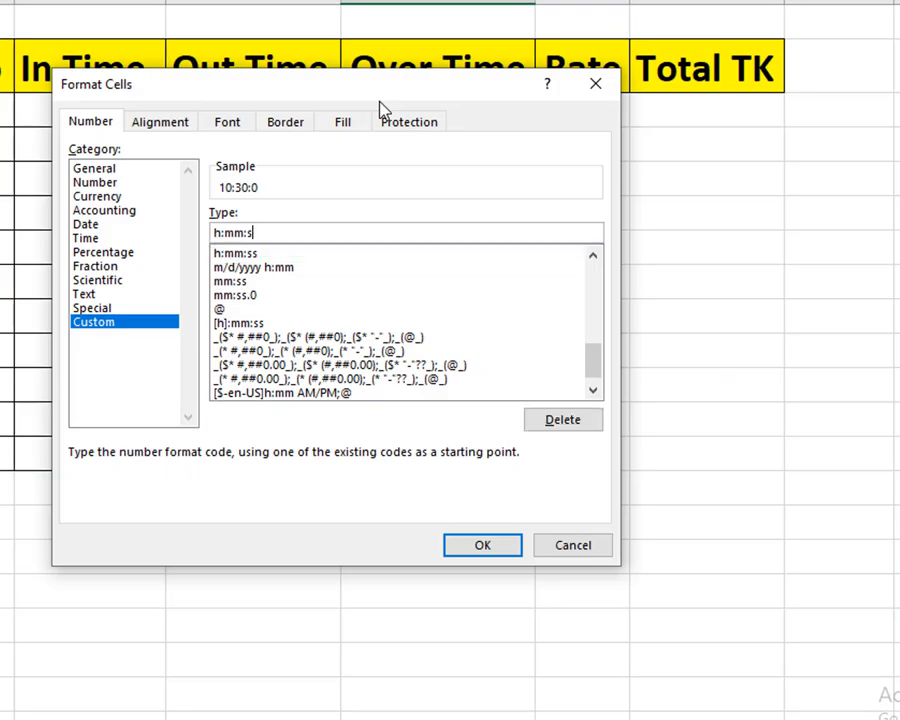
key("BackSpace")
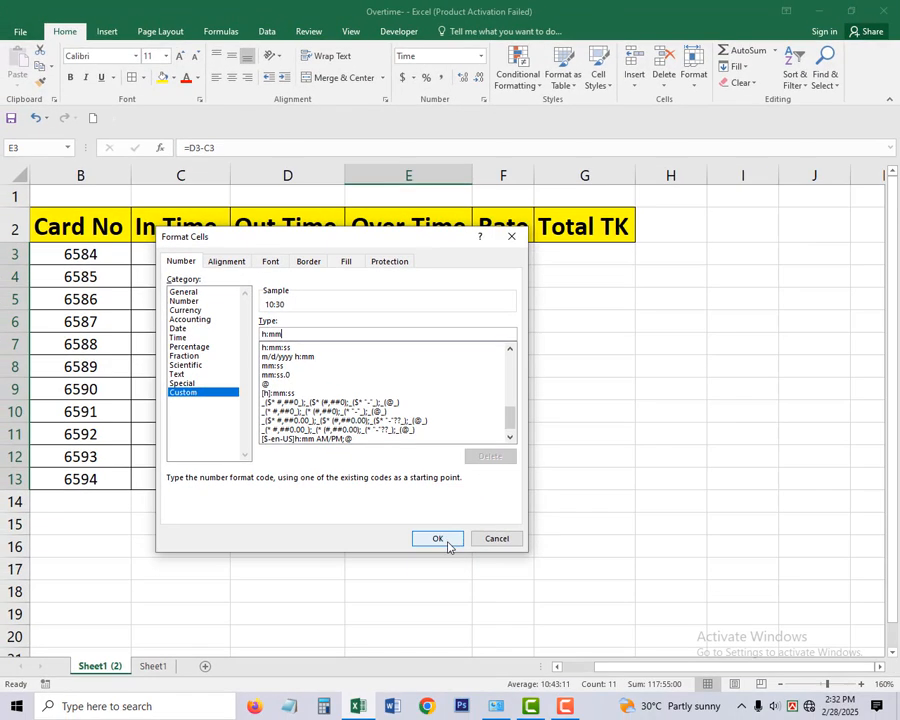
left_click(509, 611)
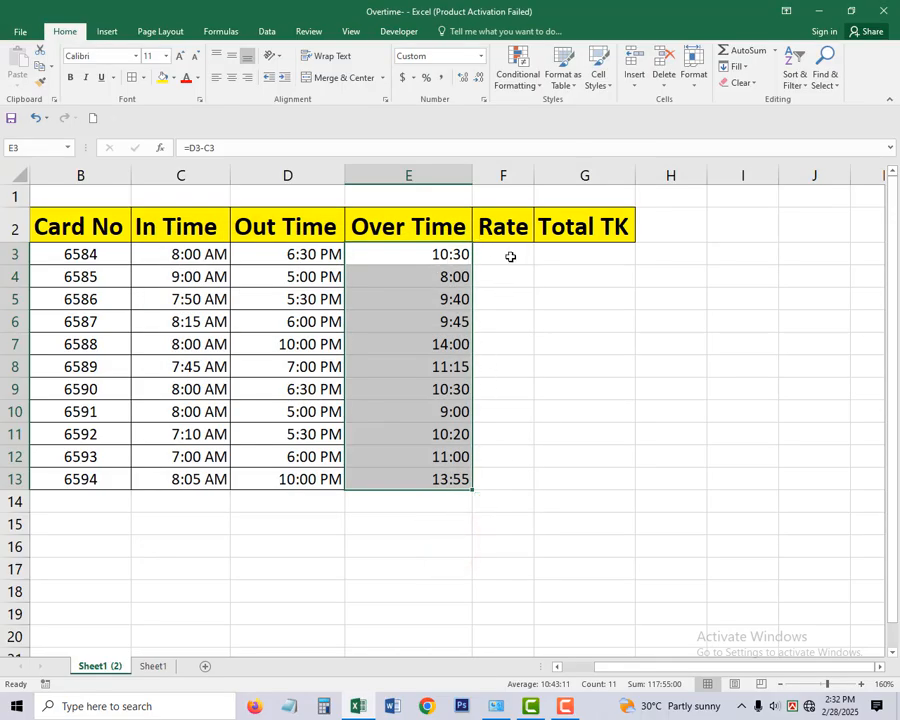
Step: Centre the contents of the whole Over Time column E horizontally
left_click(510, 256)
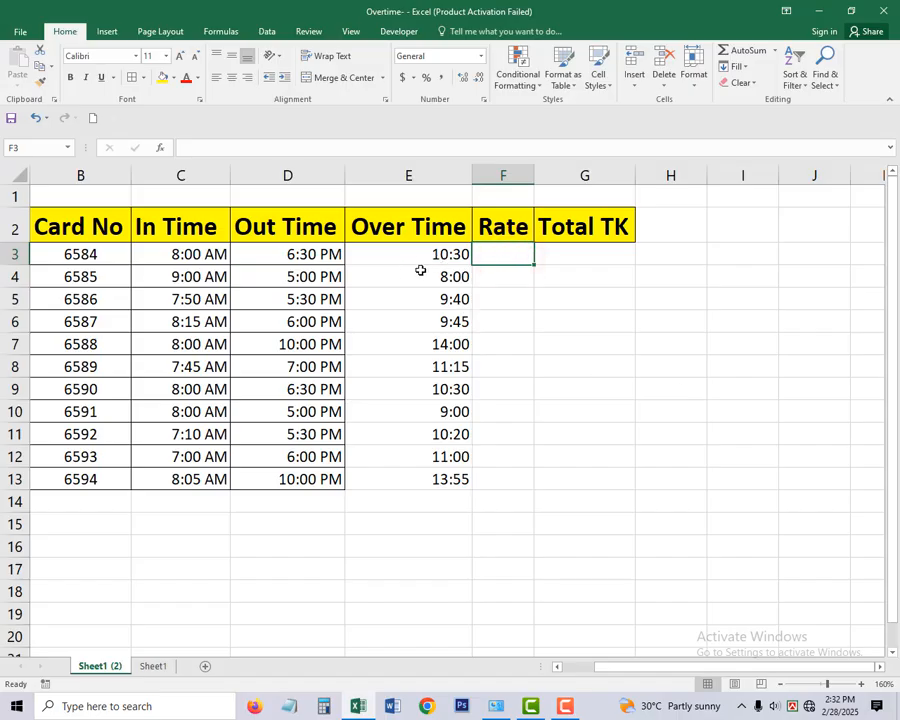
left_click(415, 173)
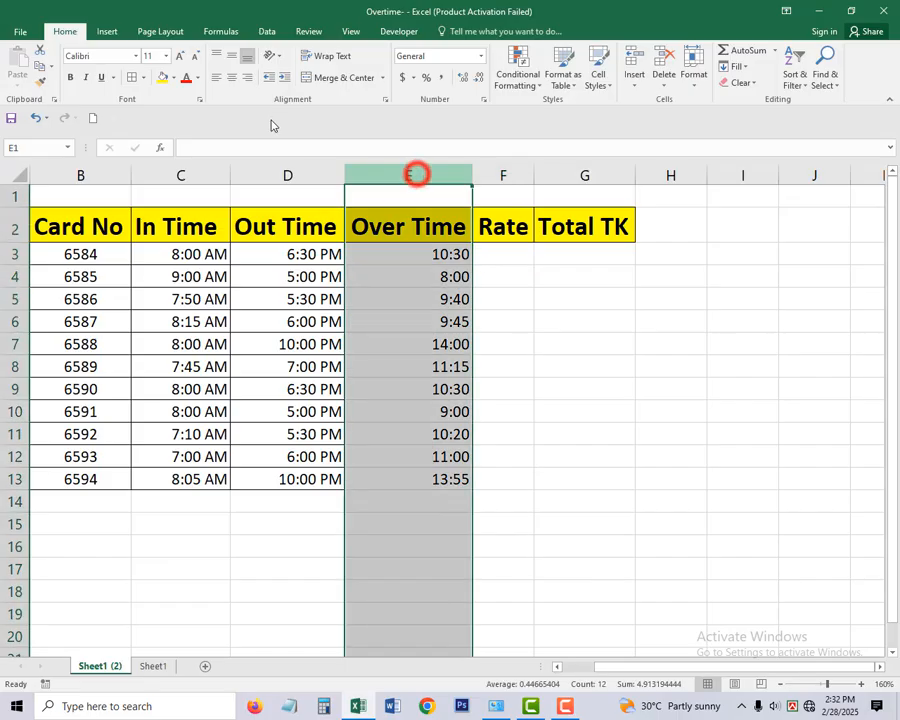
left_click(231, 78)
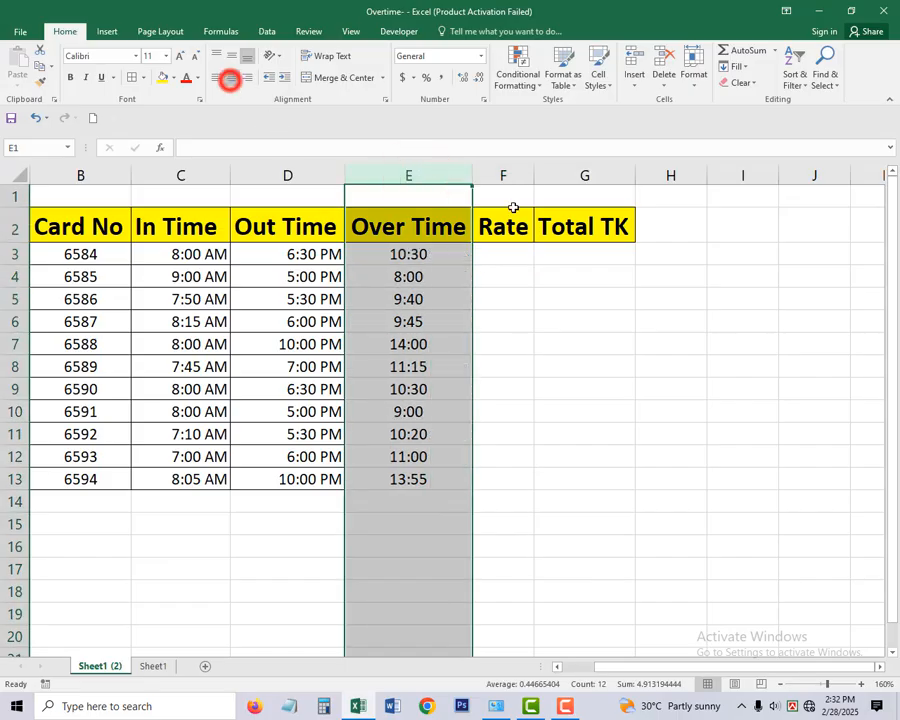
left_click(408, 278)
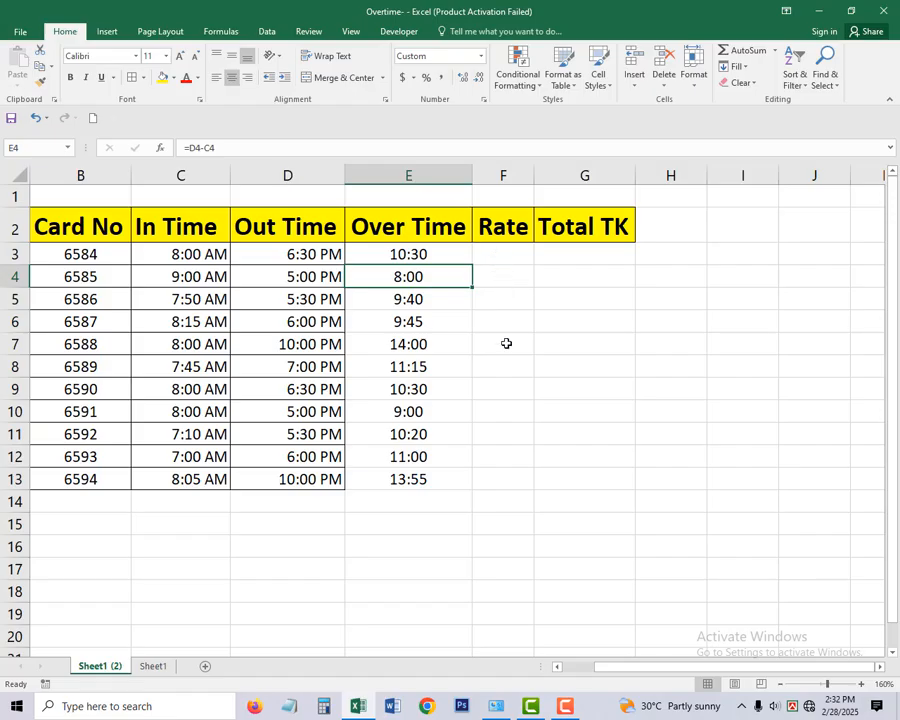
Step: Enter a Rate of 80 in F3, fill it down to F13, and centre the rates
left_click(499, 256)
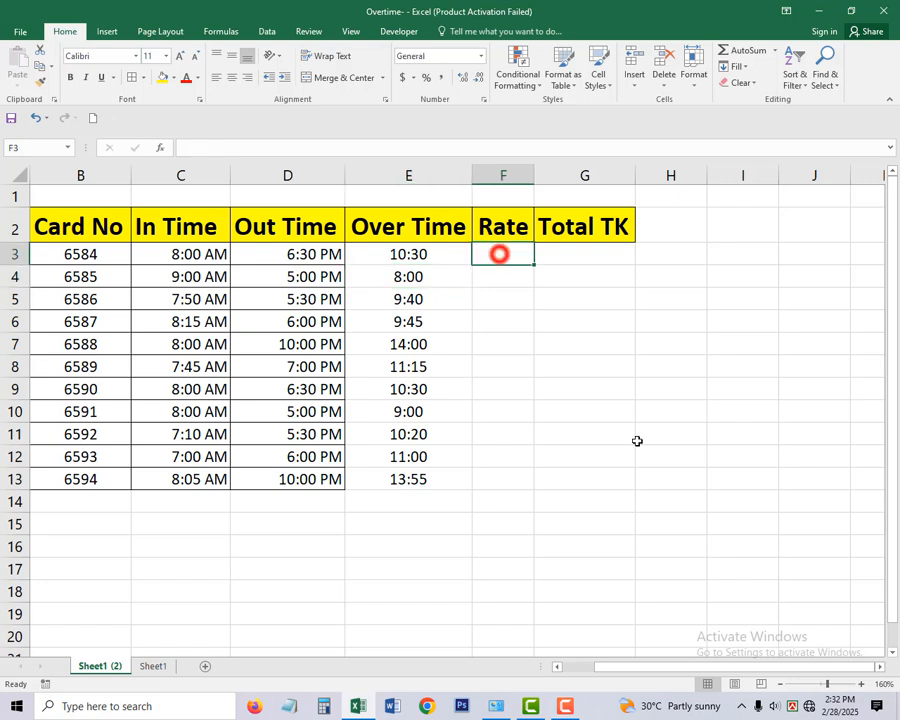
type("80")
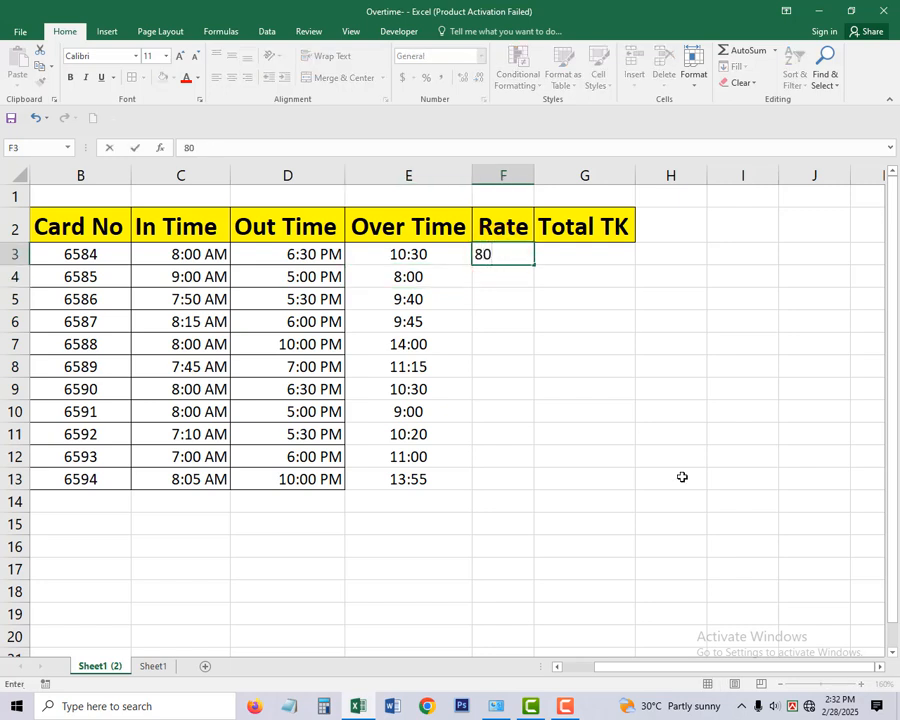
key("Return")
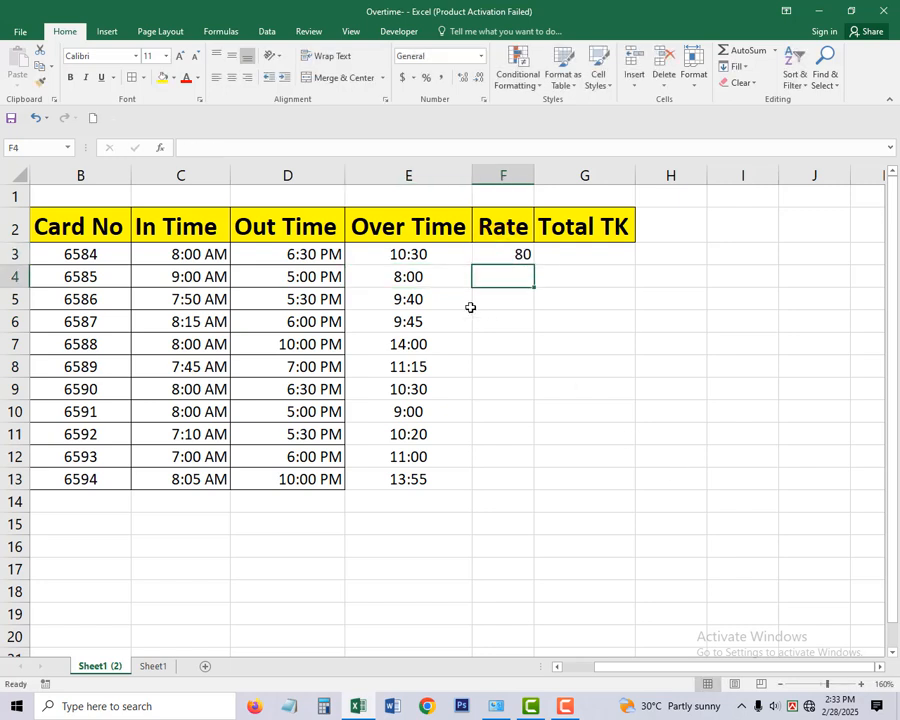
left_click(516, 256)
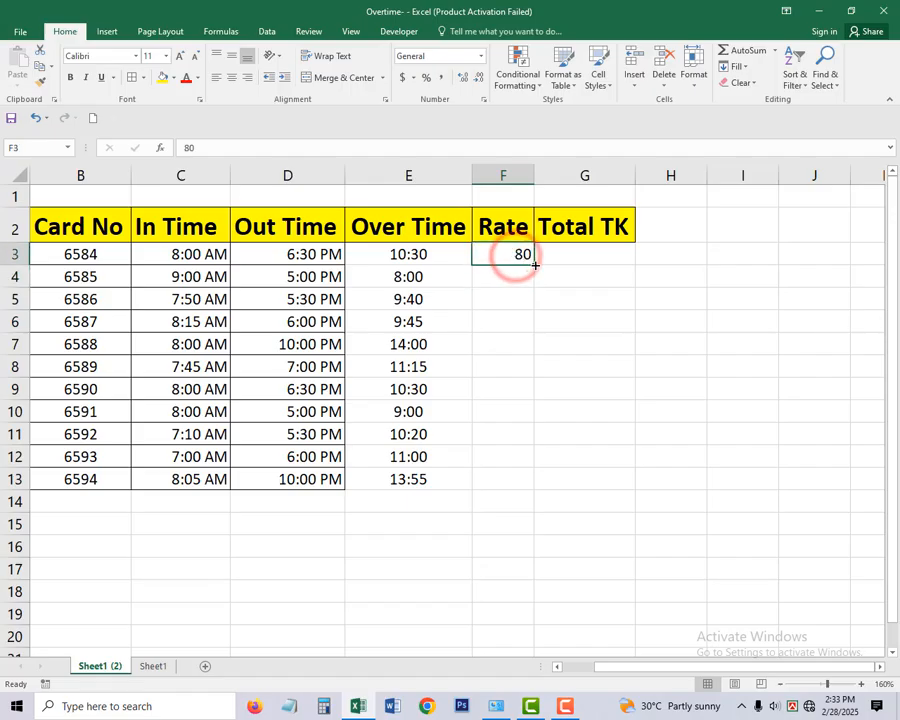
left_click_drag(534, 266, 542, 501)
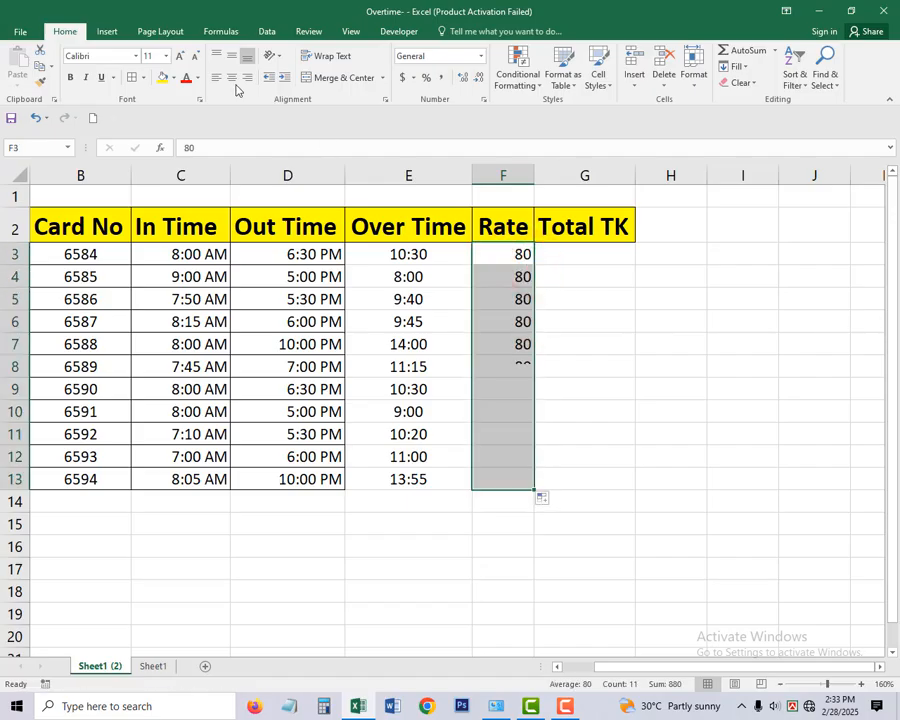
left_click(231, 77)
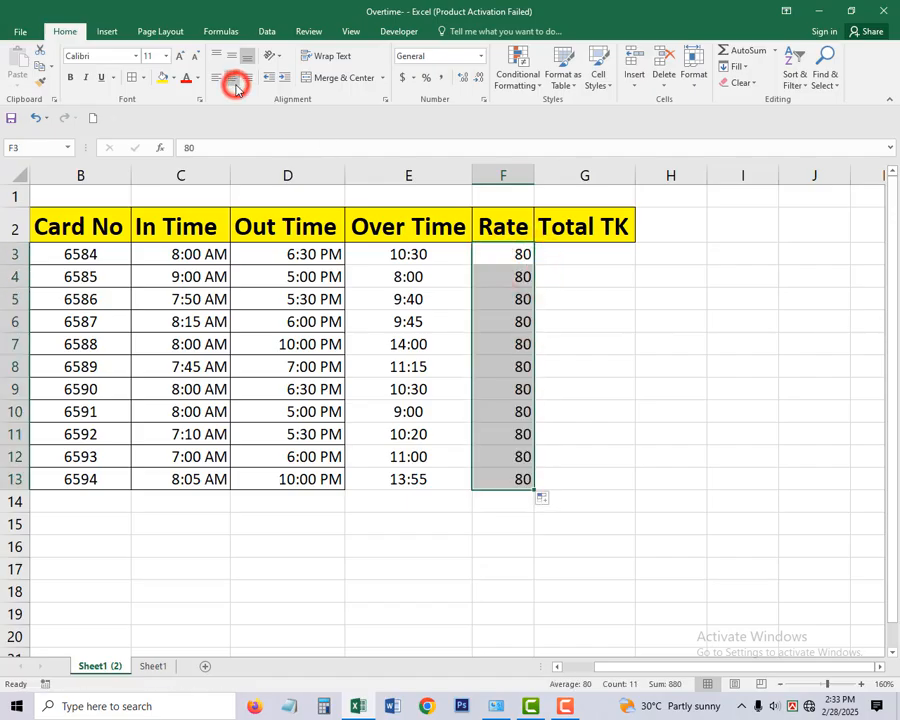
left_click(598, 256)
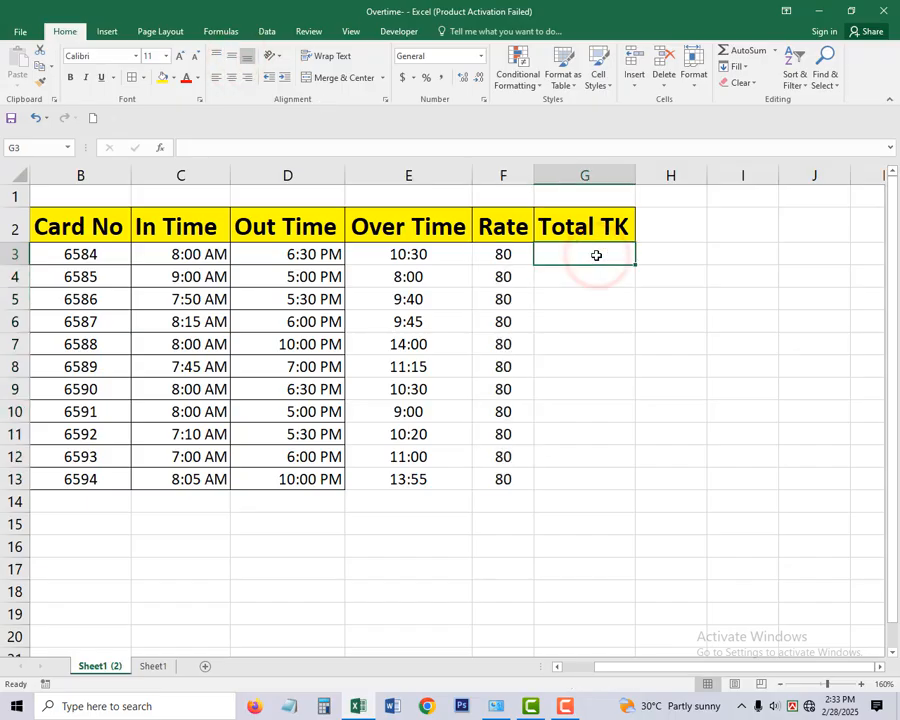
Step: Apply all borders to the cells D3:G13
left_click_drag(330, 258, 613, 468)
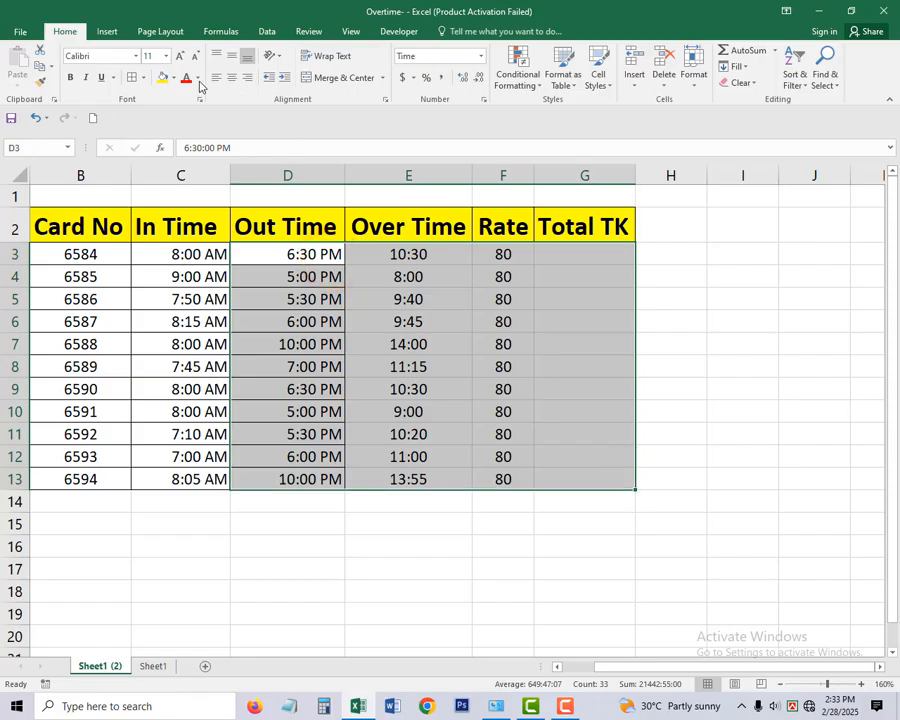
left_click(133, 77)
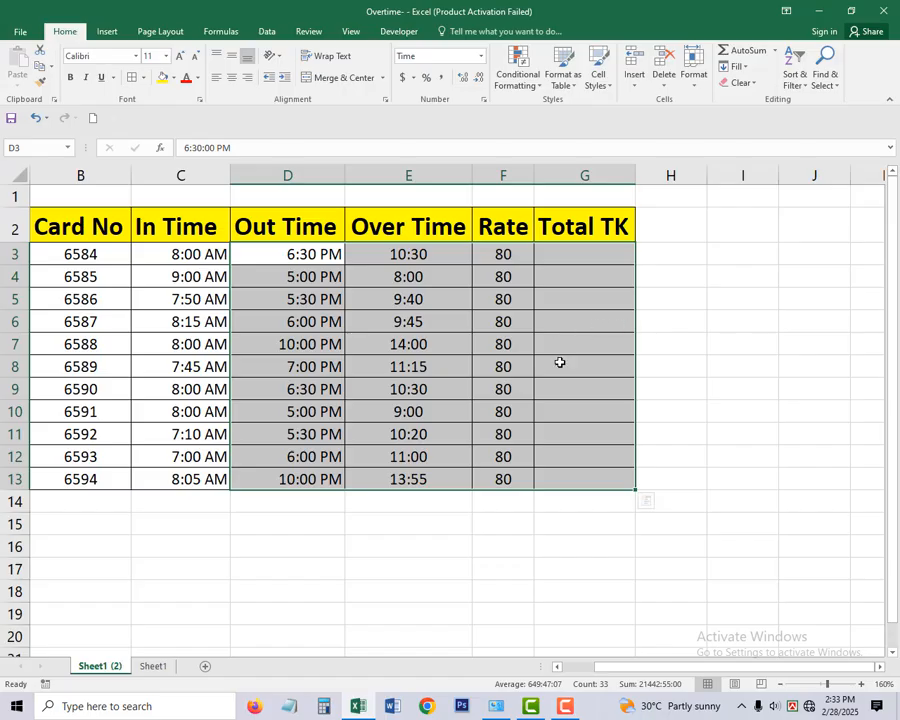
left_click(586, 343)
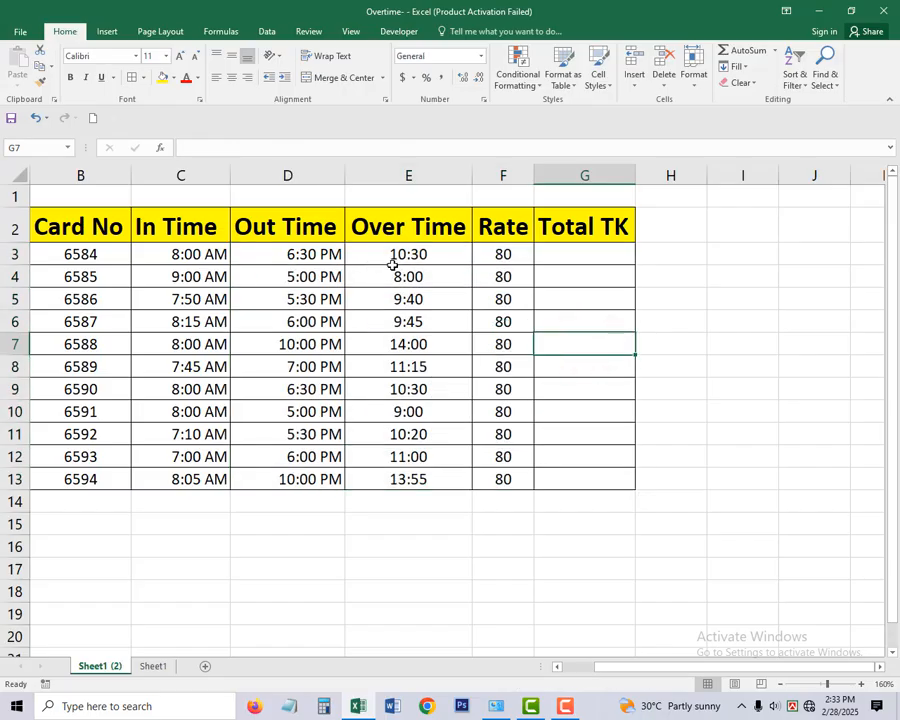
left_click(580, 253)
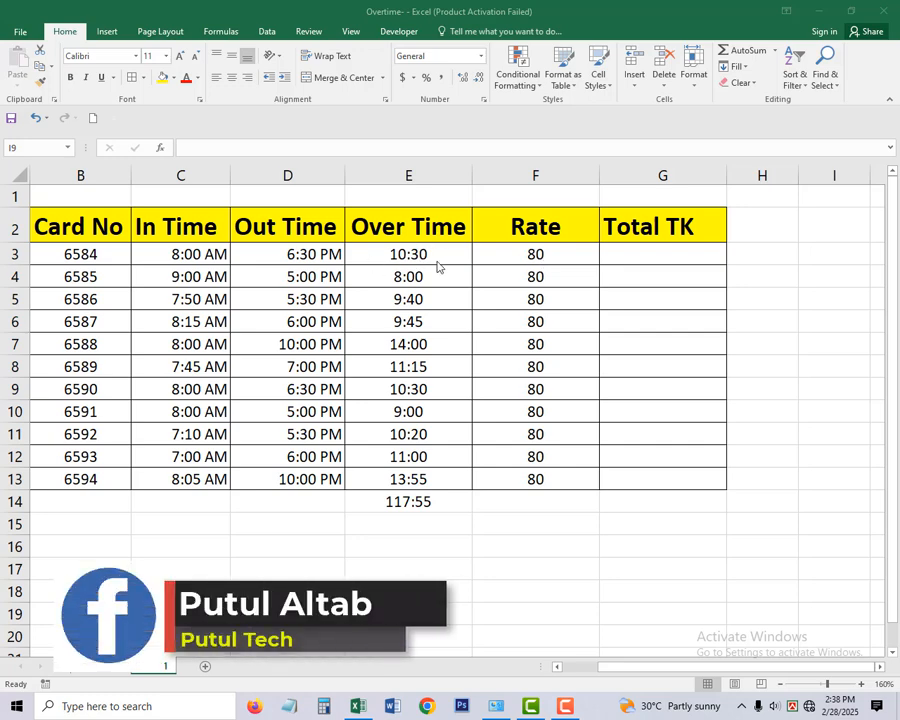
Step: Calculate Total TK on Sheet1 as Over Time times Rate with =E3*F3 in G3, and fill the formula down to G13
left_click(659, 255)
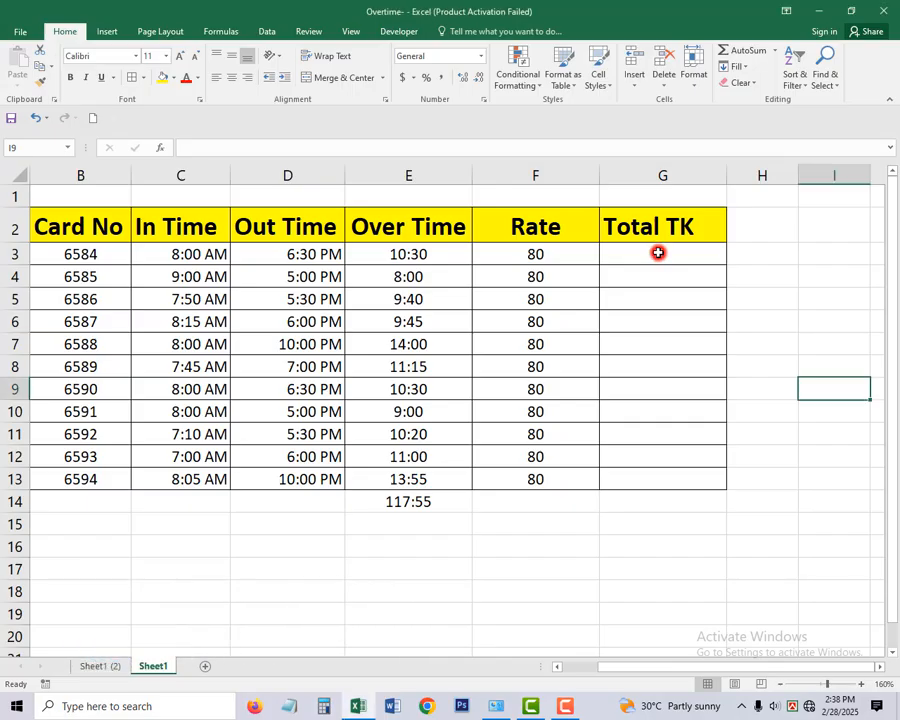
double_click(657, 254)
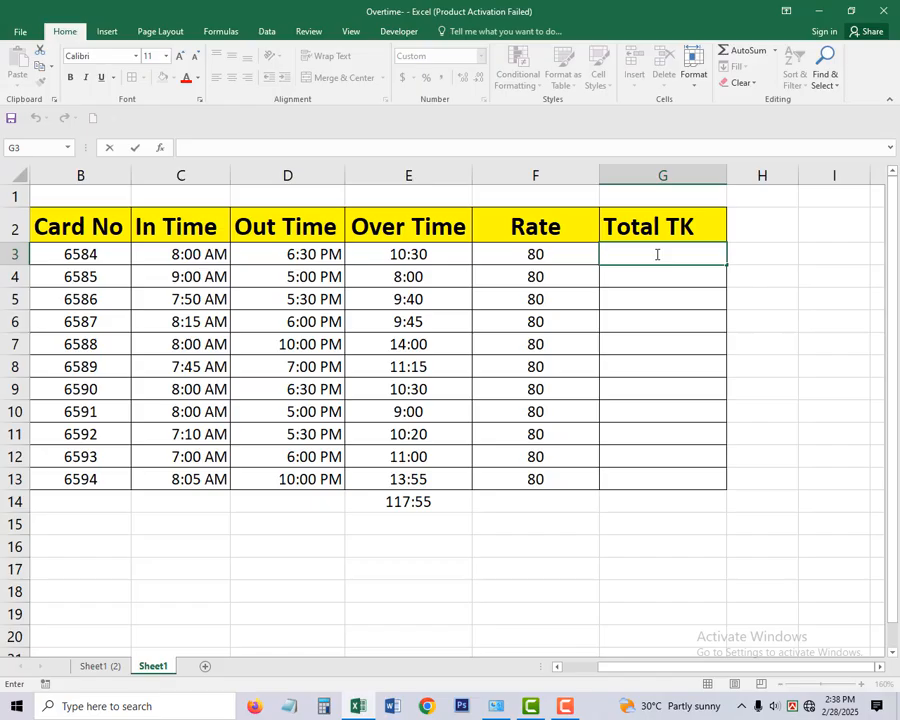
type("=")
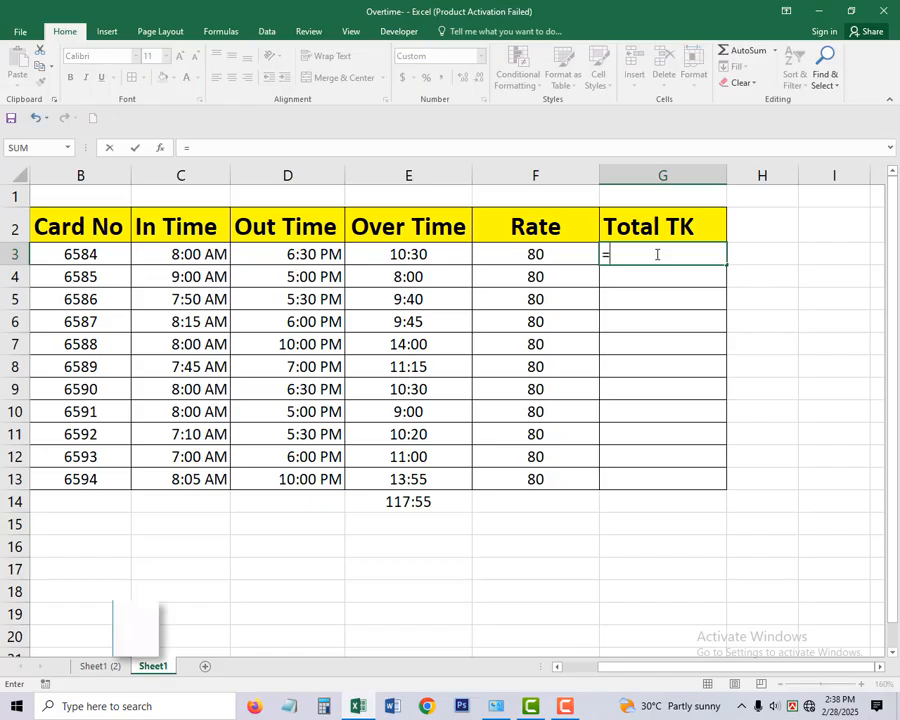
left_click(398, 256)
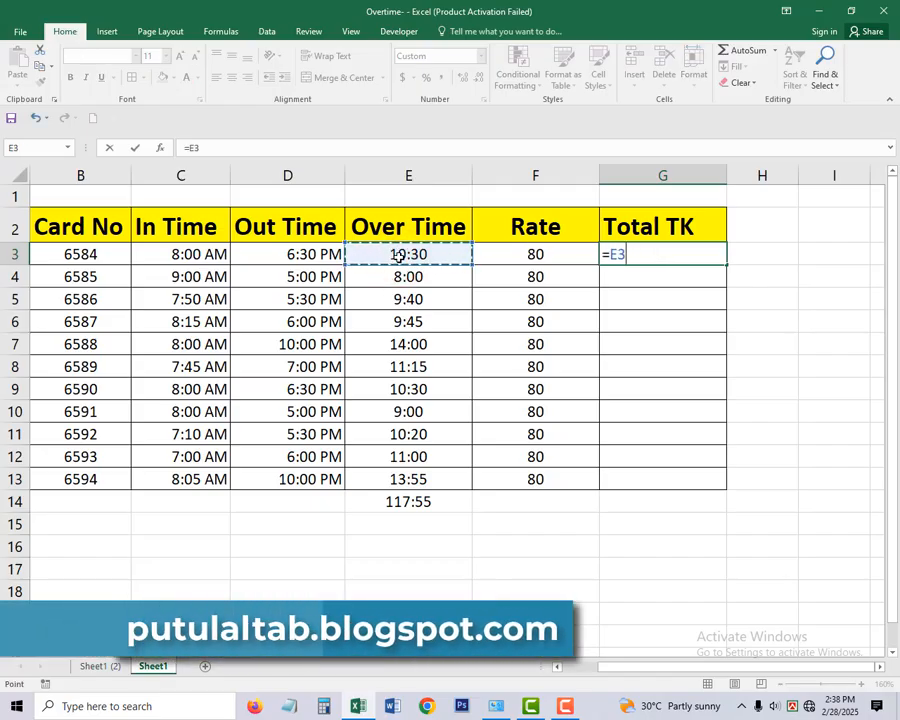
type("*")
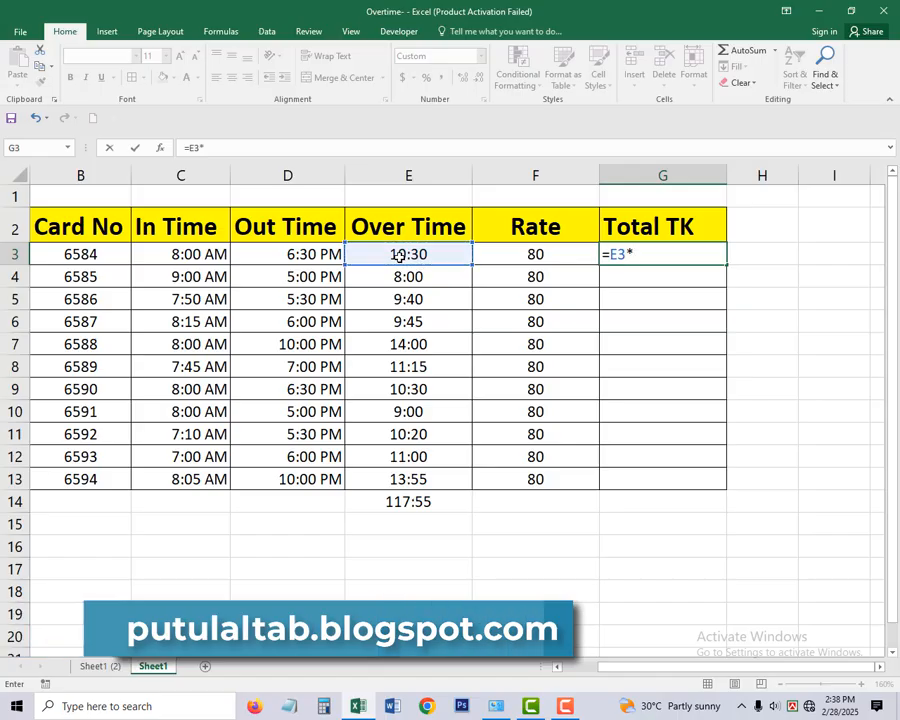
left_click(523, 256)
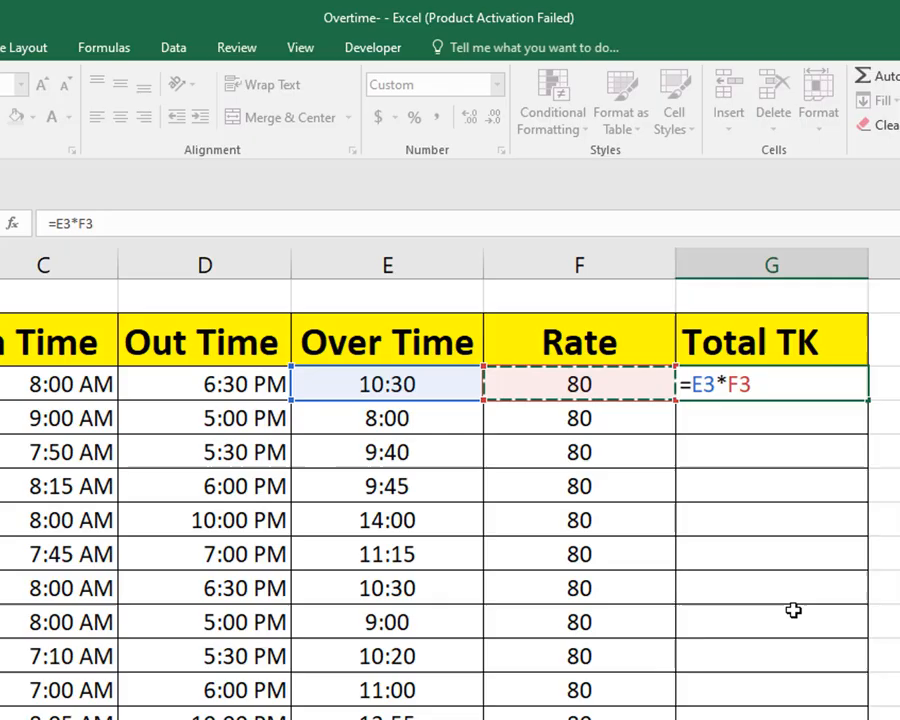
key("Return")
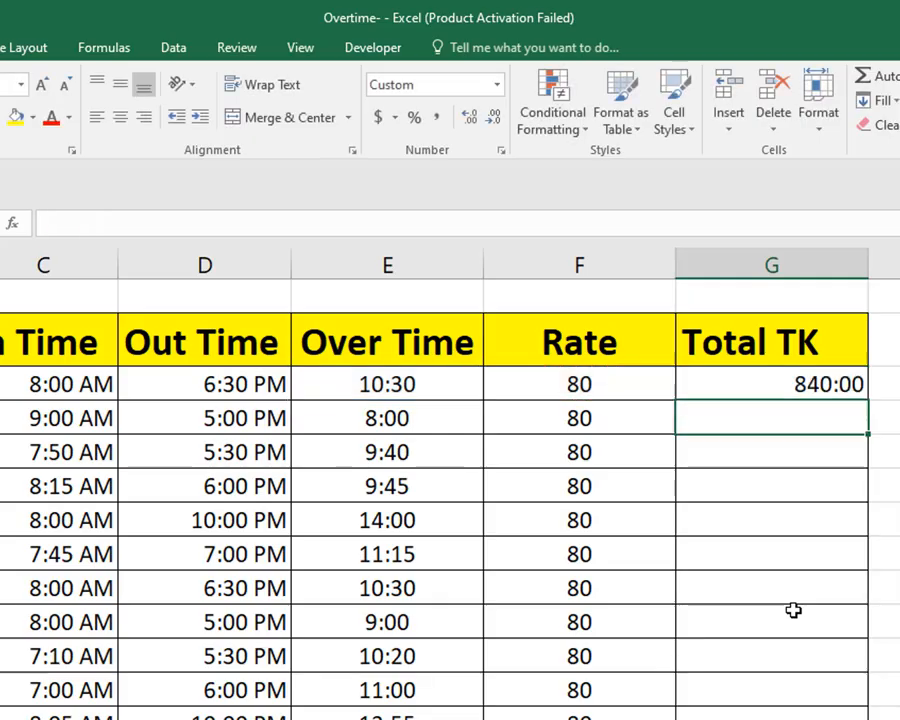
left_click(838, 389)
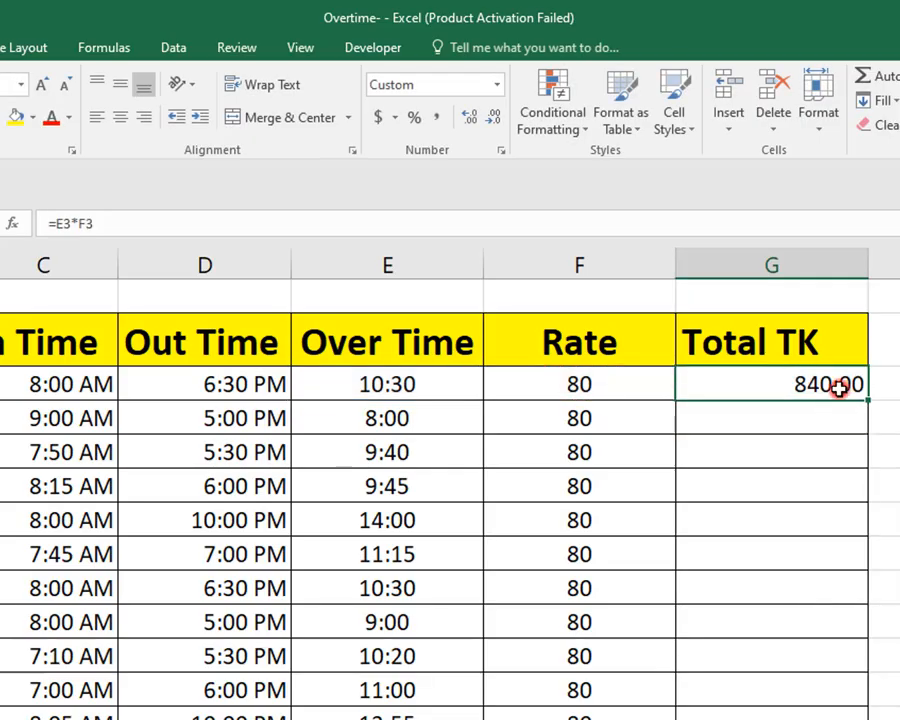
left_click_drag(868, 399, 868, 719)
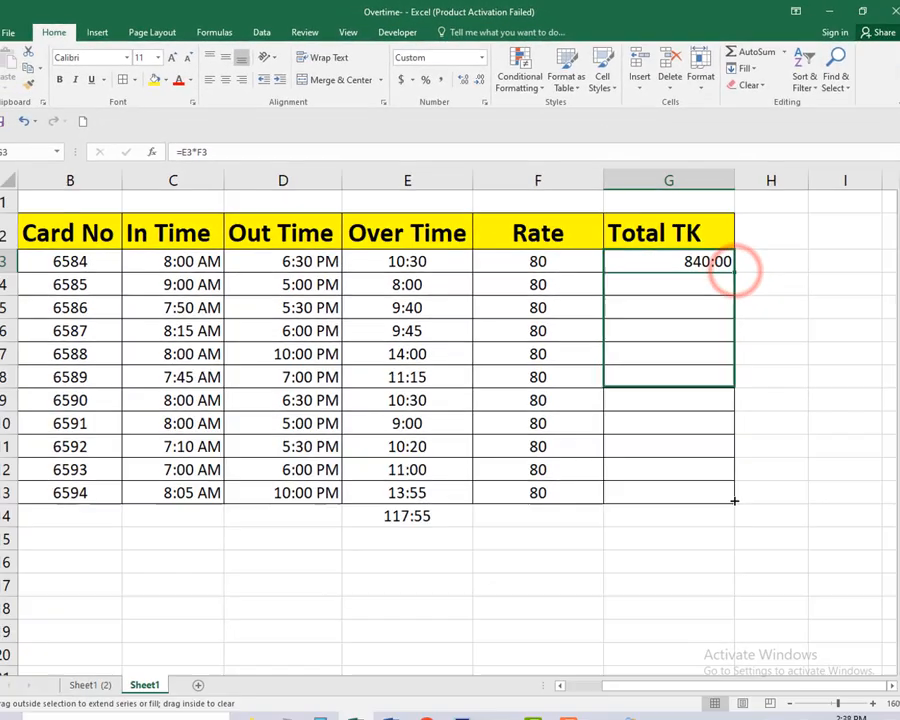
left_click_drag(734, 500, 733, 477)
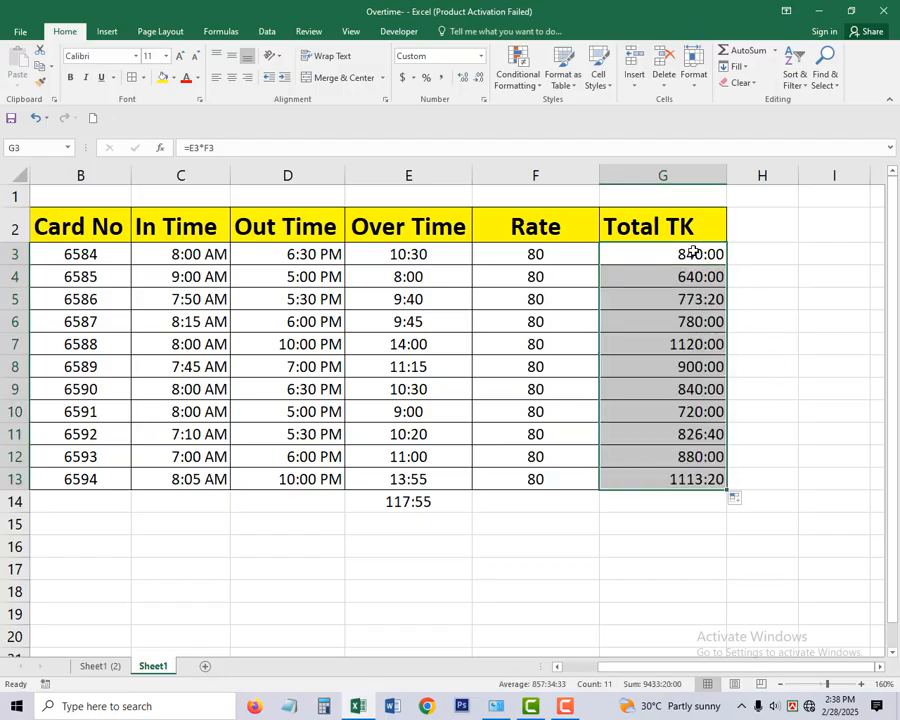
Step: Change the Rate in F3 for card 6584 to 100
left_click(553, 254)
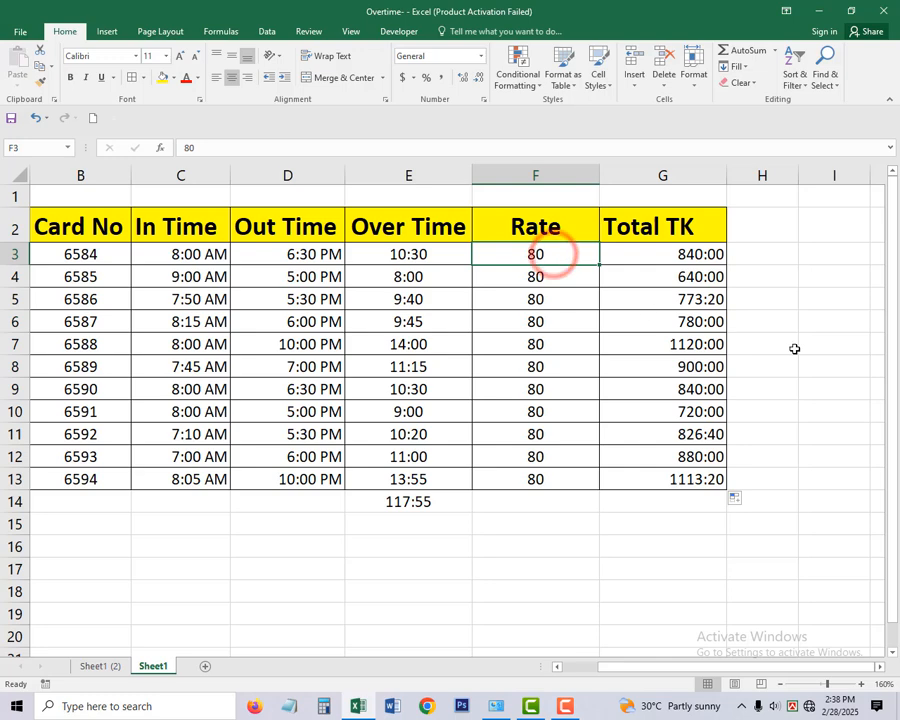
type("10")
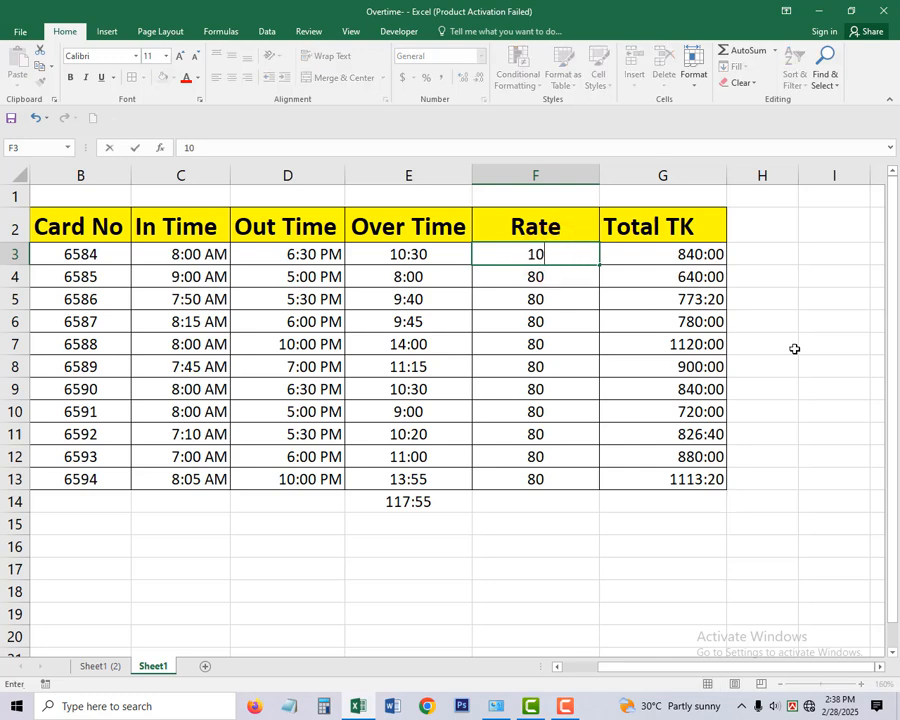
type("0")
key("Return")
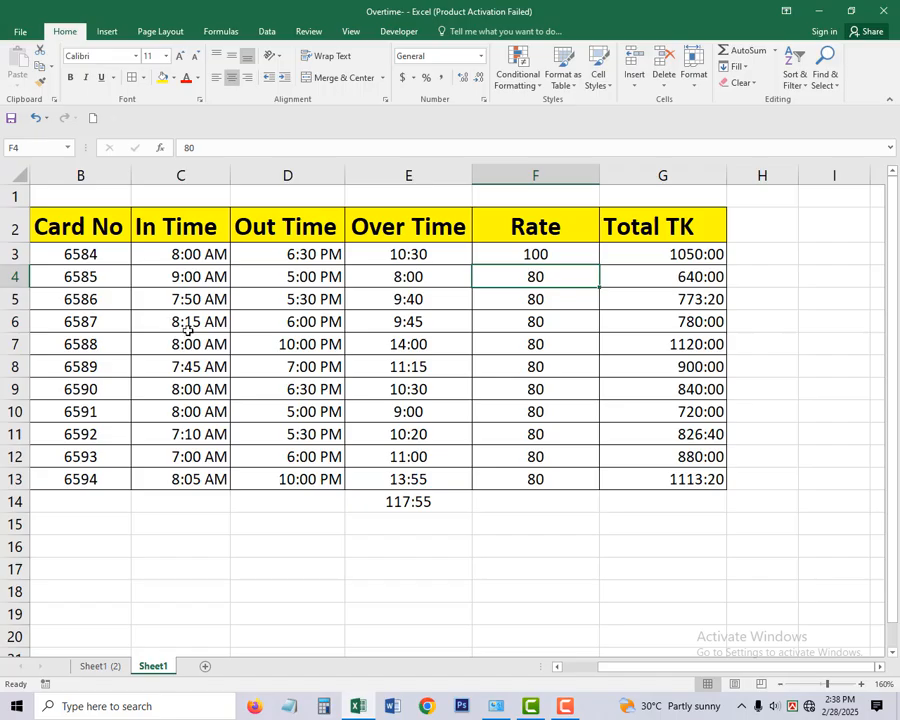
Step: Change the Out Time in D4 for card 6585 to 10:00 PM
double_click(290, 299)
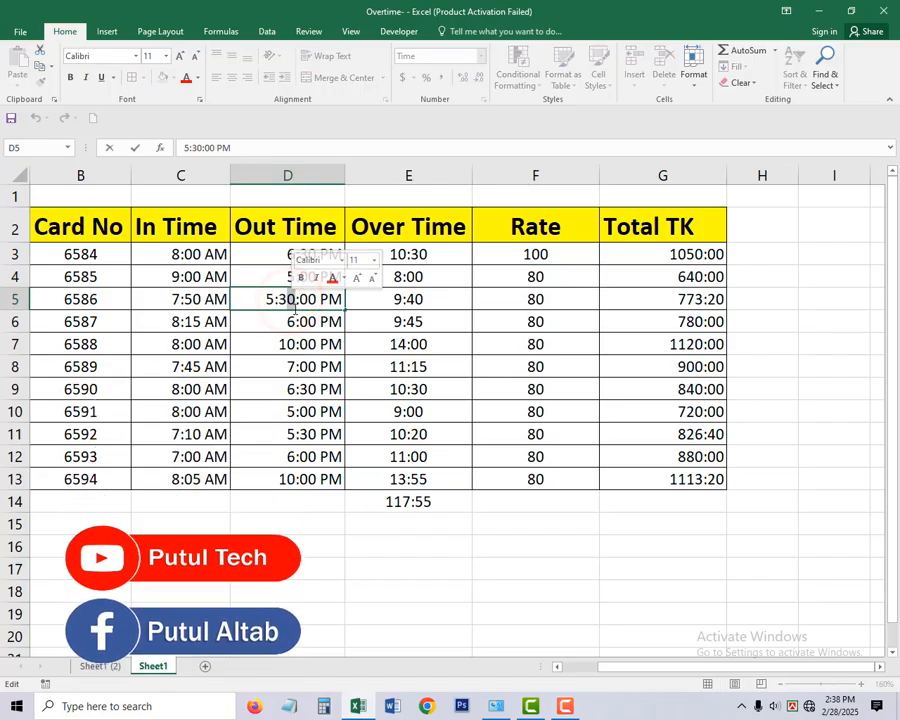
key("Return")
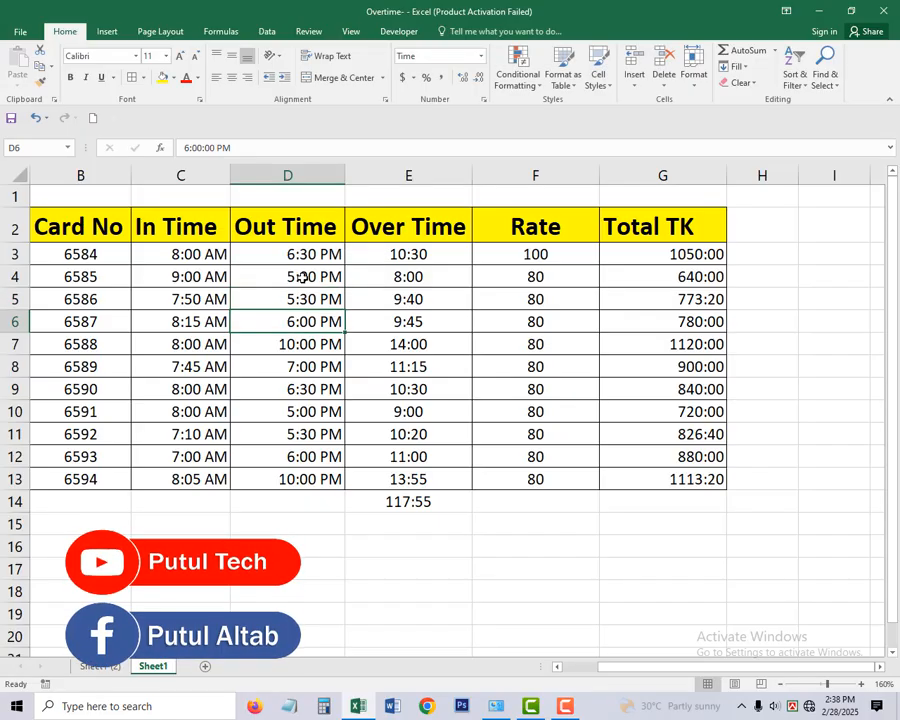
left_click(296, 276)
double_click(292, 275)
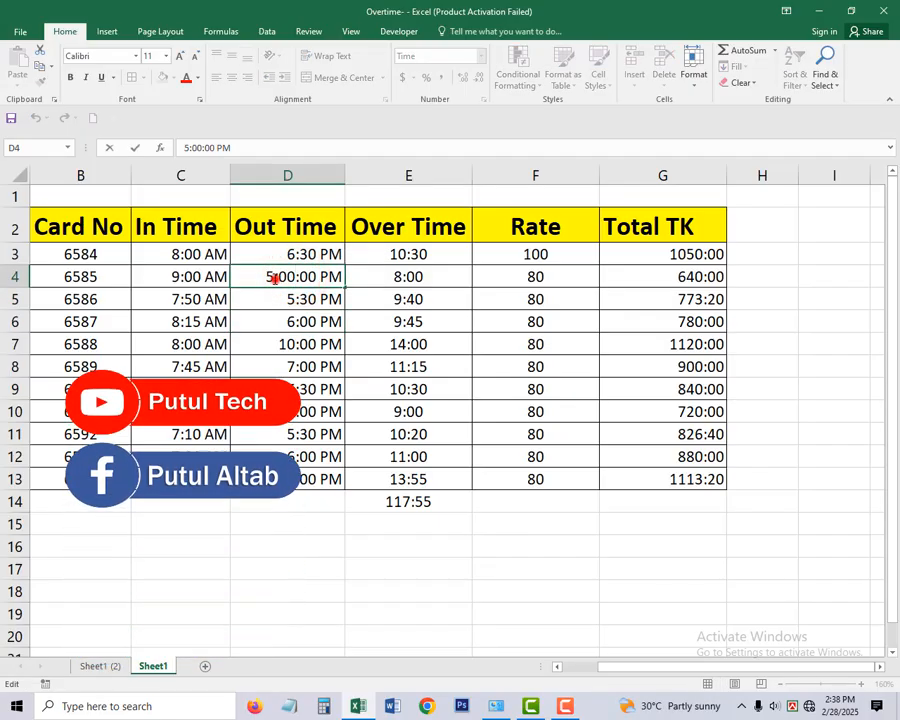
left_click(268, 279)
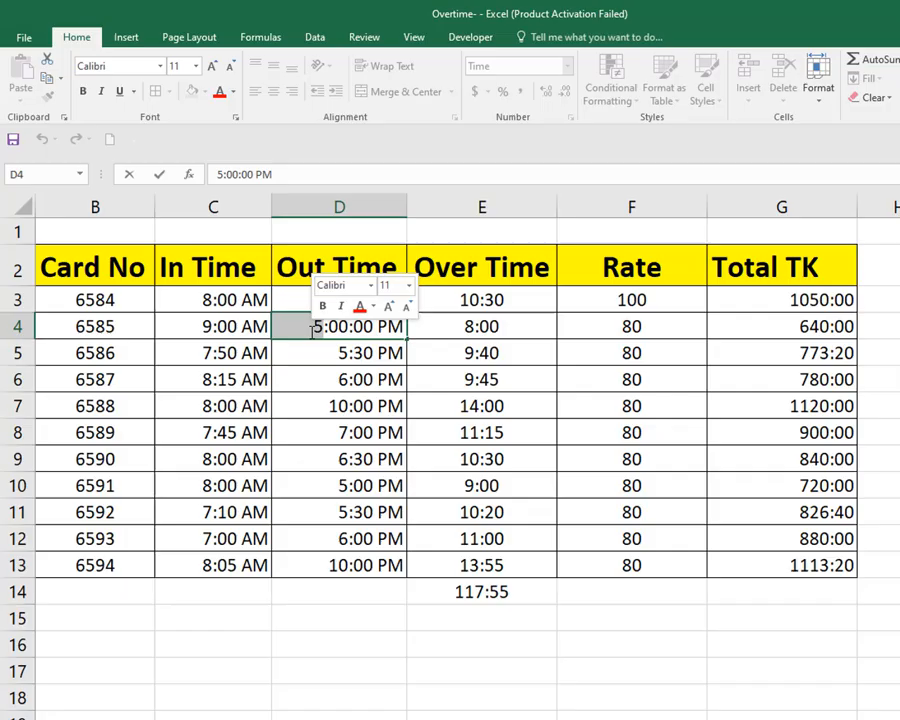
key("BackSpace")
type("10")
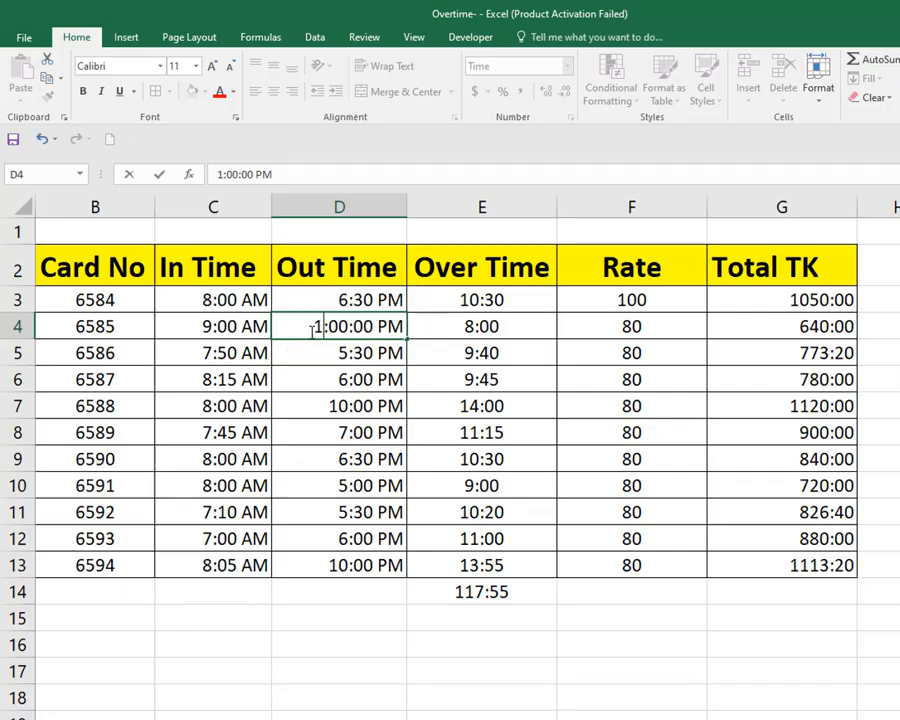
key("Return")
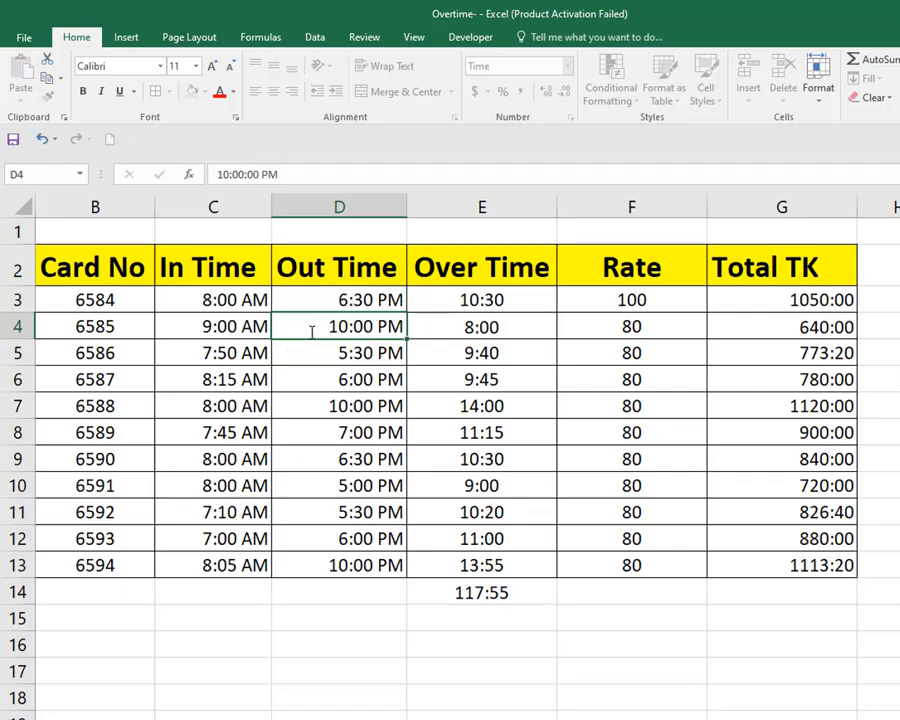